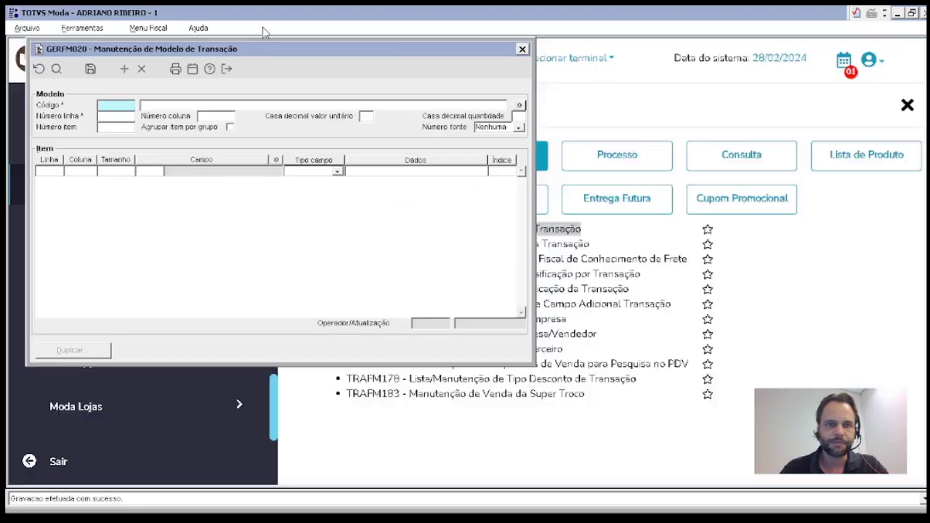
- Open the list of existing transaction models and sort it by code
{"action": "left_click_drag", "start_coordinate": [287, 52], "coordinate": [478, 111]}
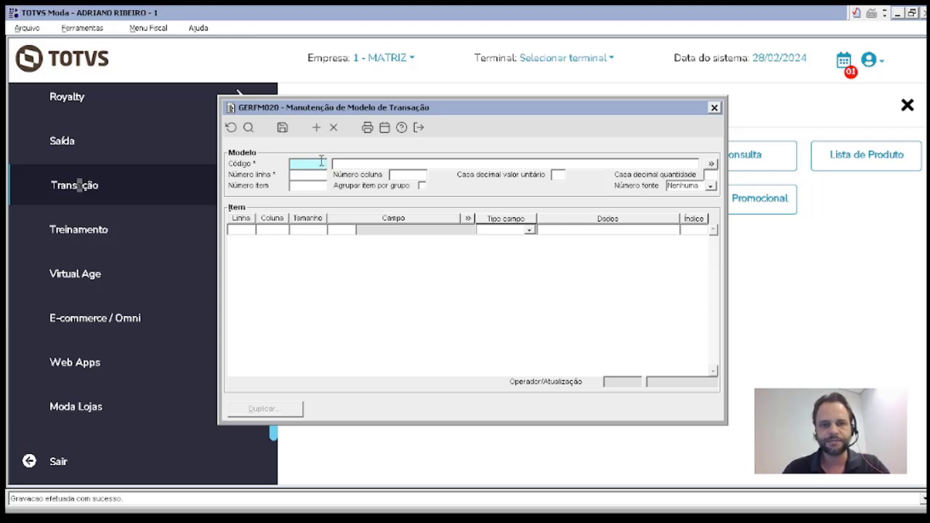
{"action": "left_click", "coordinate": [312, 164]}
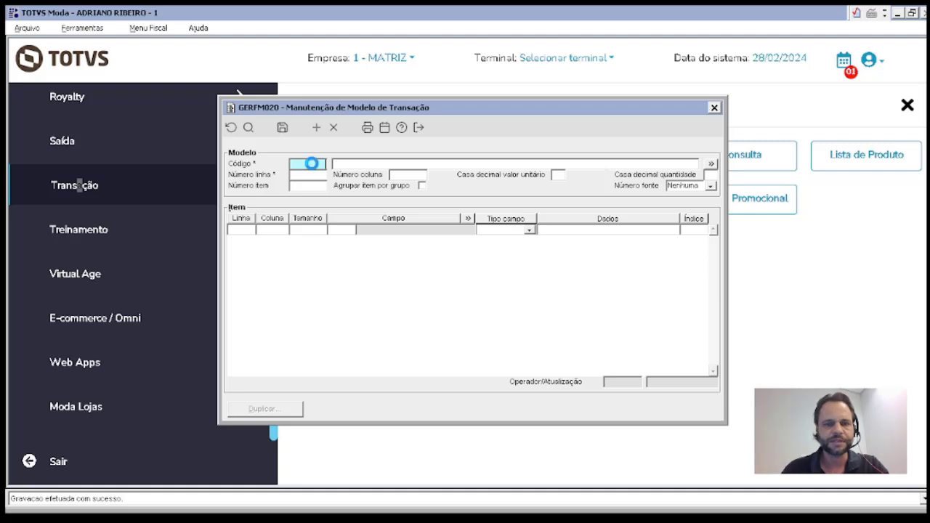
{"action": "left_click", "coordinate": [311, 163]}
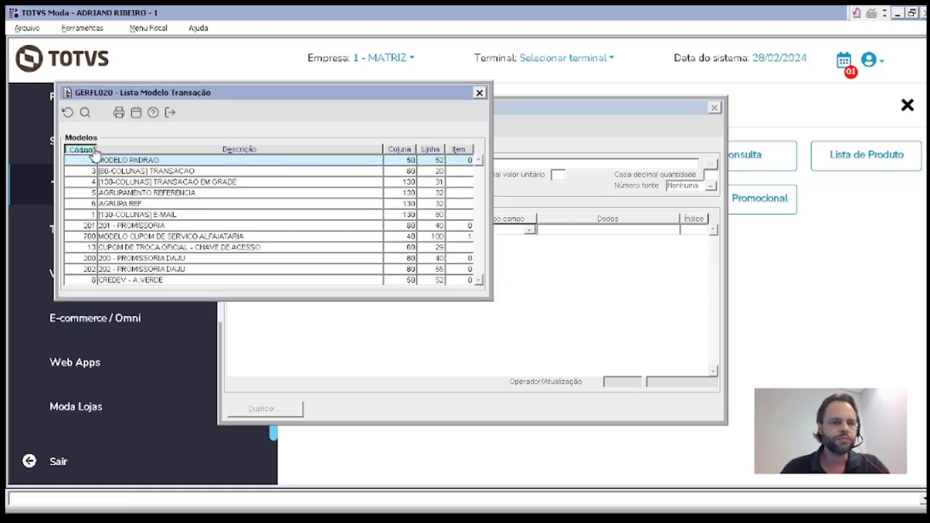
{"action": "left_click", "coordinate": [93, 149]}
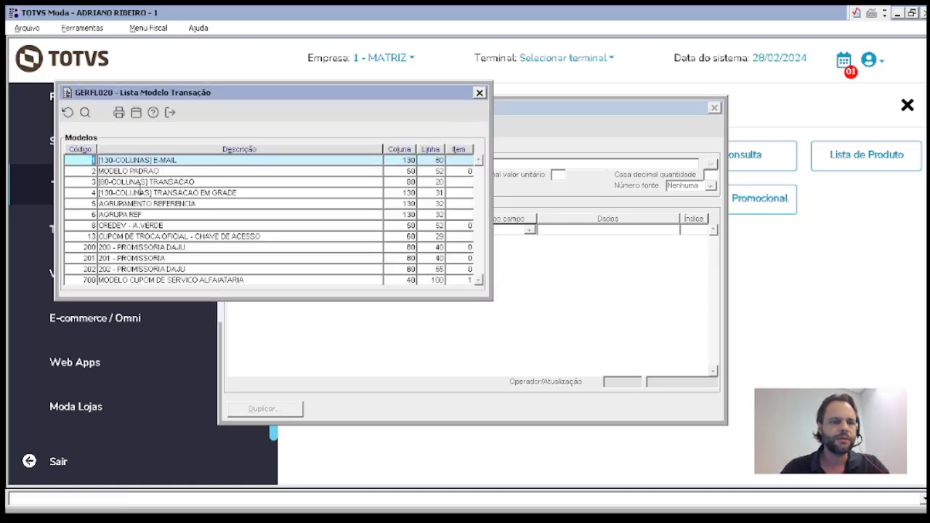
- Load model 2, MODELO PADRAO, from the model list into the transaction model maintenance form
{"action": "left_click", "coordinate": [246, 194]}
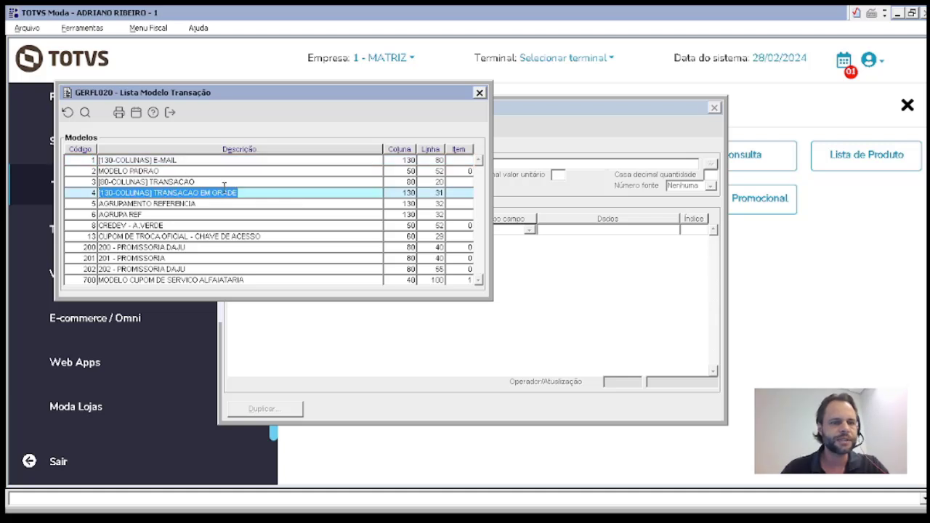
{"action": "left_click_drag", "start_coordinate": [224, 182], "coordinate": [126, 182]}
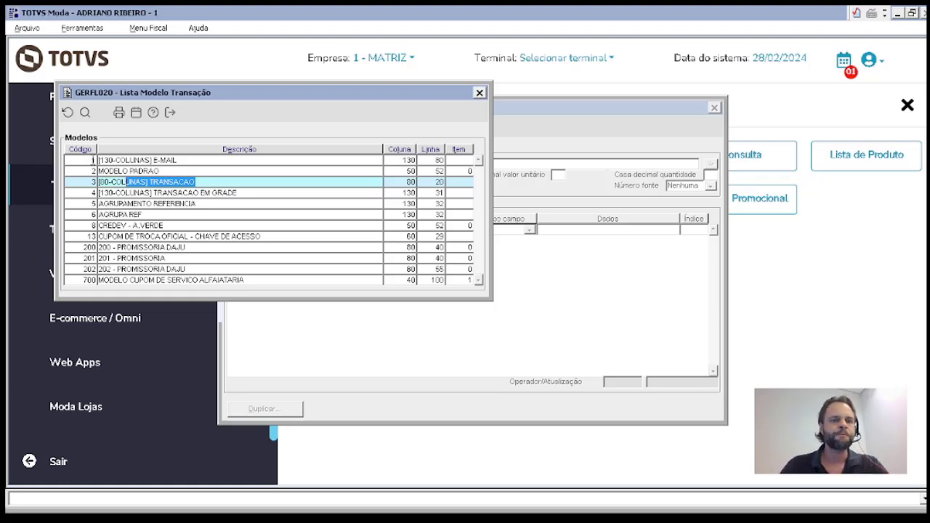
{"action": "left_click", "coordinate": [77, 169]}
{"action": "double_click", "coordinate": [77, 169]}
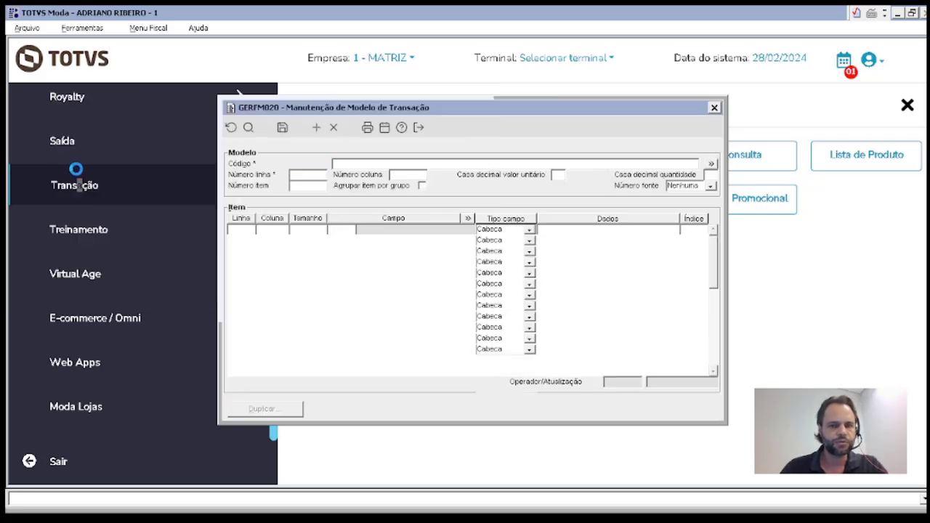
{"action": "left_click", "coordinate": [336, 166]}
{"action": "left_click_drag", "start_coordinate": [336, 170], "coordinate": [409, 182]}
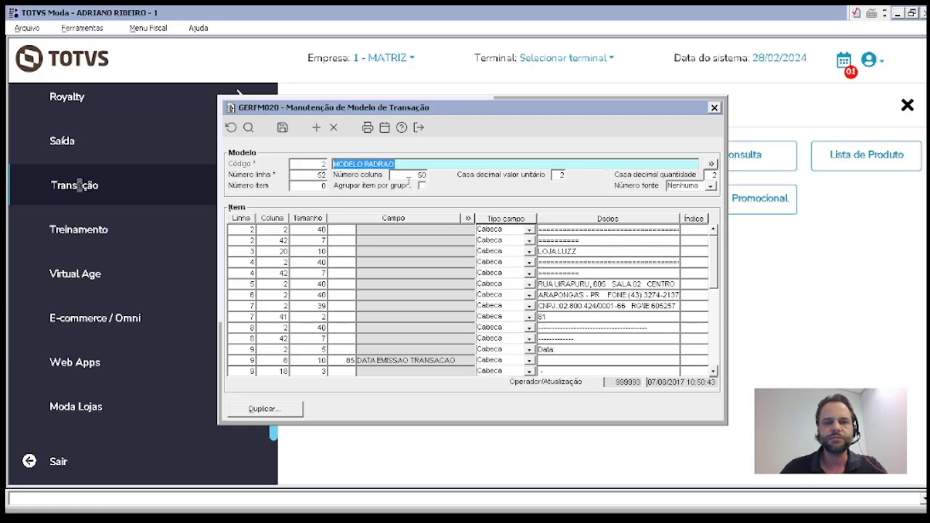
{"action": "left_click", "coordinate": [410, 163]}
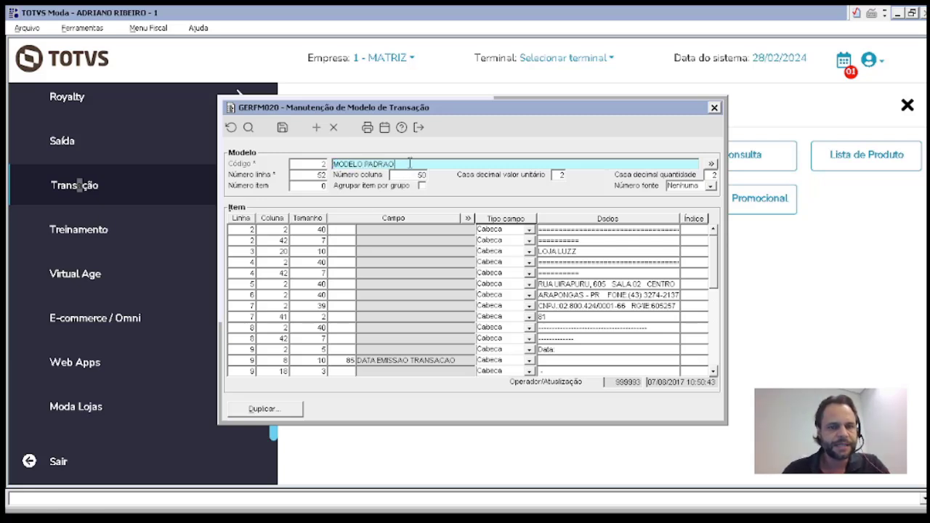
- Examine the model's number of lines and columns against the line positions of its item rows, down to the last row
{"action": "left_click", "coordinate": [317, 175]}
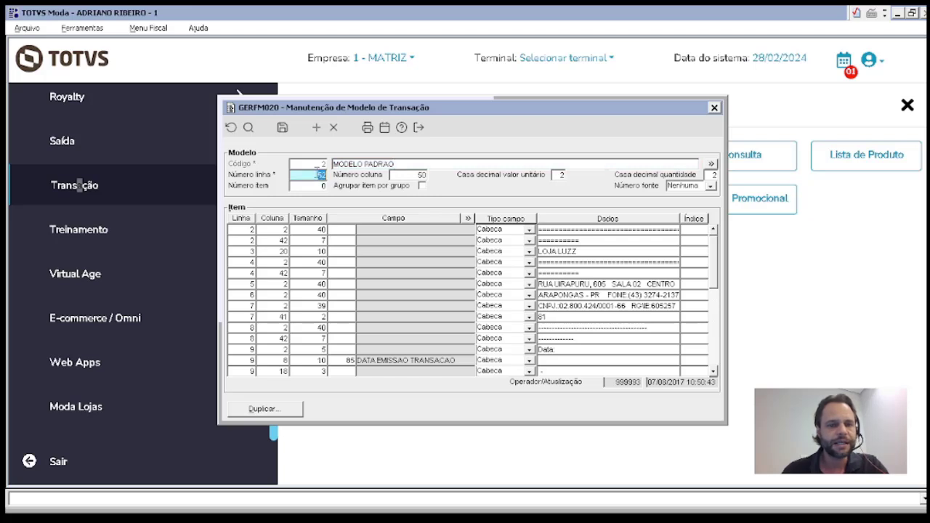
{"action": "left_click", "coordinate": [252, 250]}
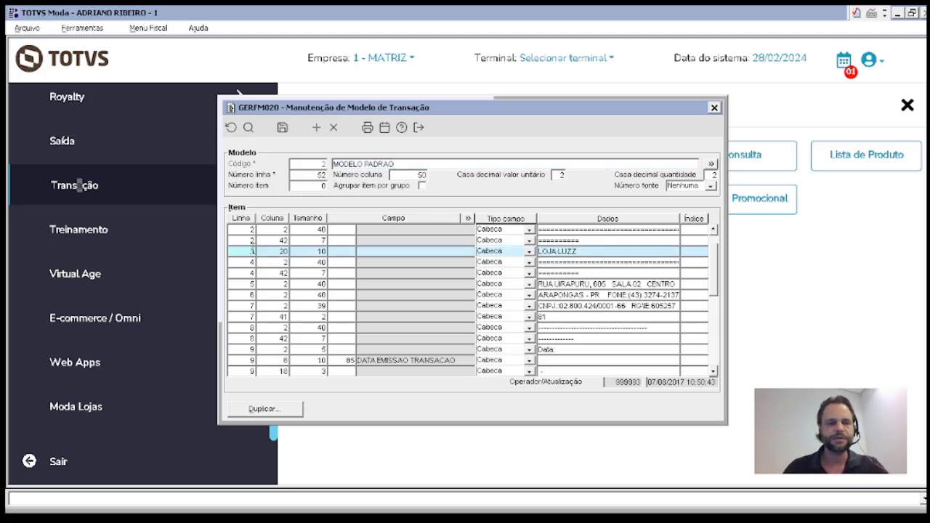
{"action": "key", "text": "Page_Down"}
{"action": "key", "text": "Page_Down"}
{"action": "key", "text": "Page_Down"}
{"action": "key", "text": "Page_Down"}
{"action": "key", "text": "Page_Down"}
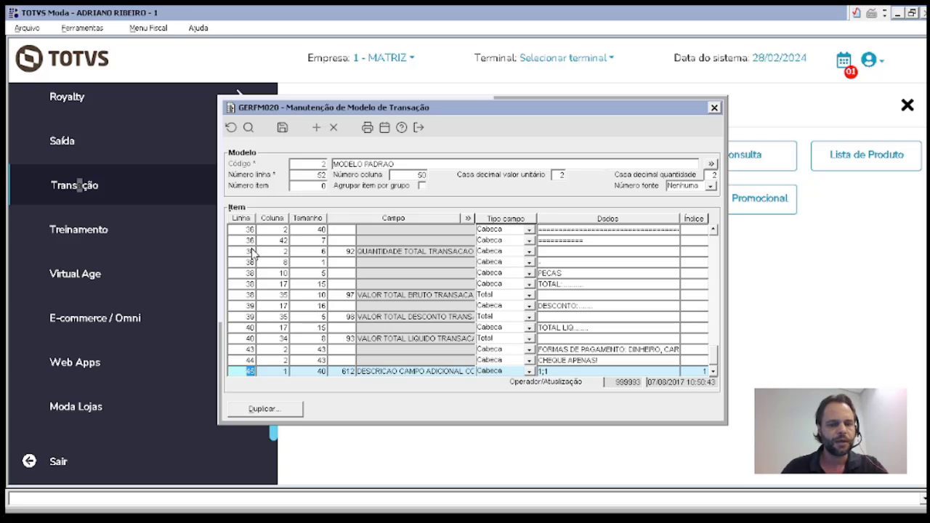
{"action": "left_click", "coordinate": [312, 175]}
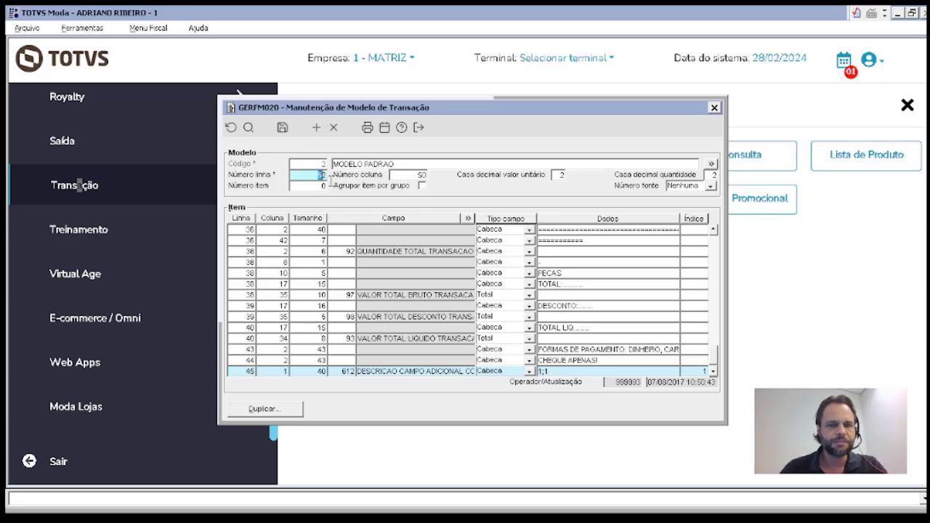
{"action": "left_click", "coordinate": [246, 371]}
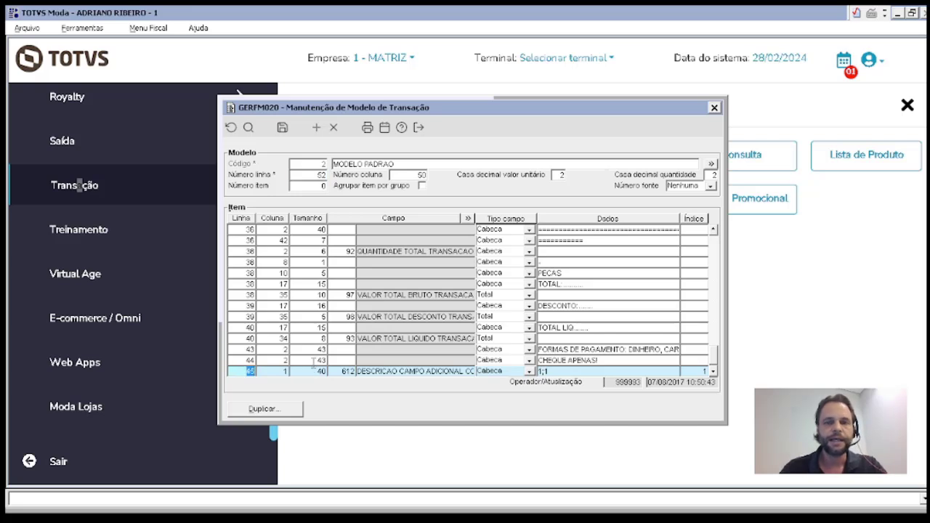
{"action": "left_click", "coordinate": [415, 176]}
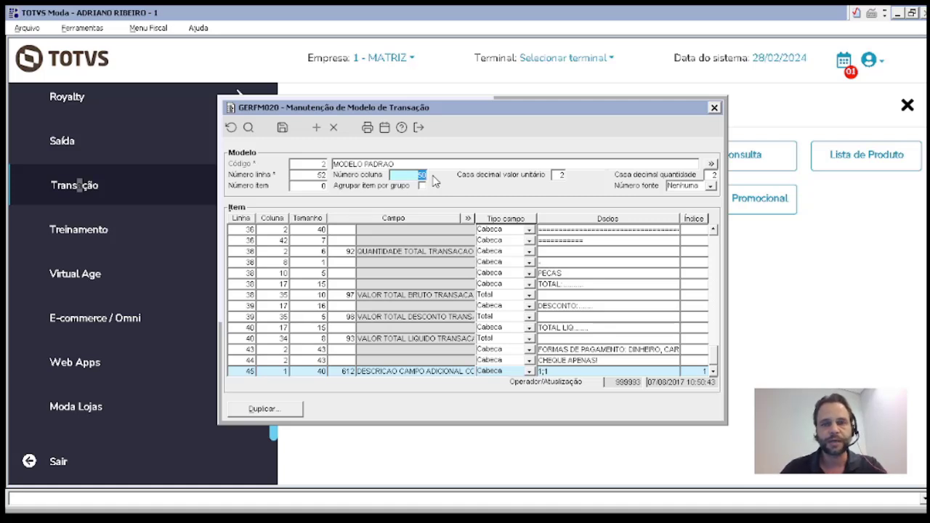
{"action": "left_click", "coordinate": [247, 371]}
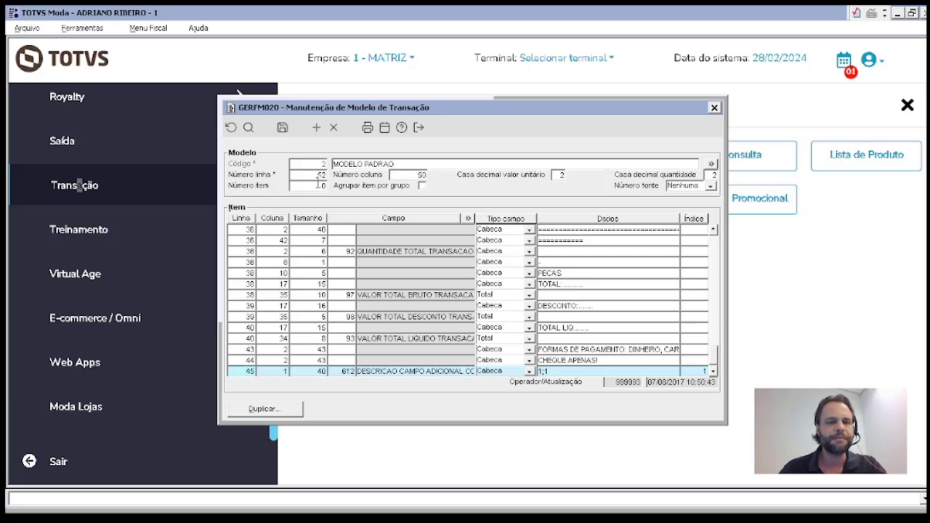
{"action": "left_click", "coordinate": [319, 175]}
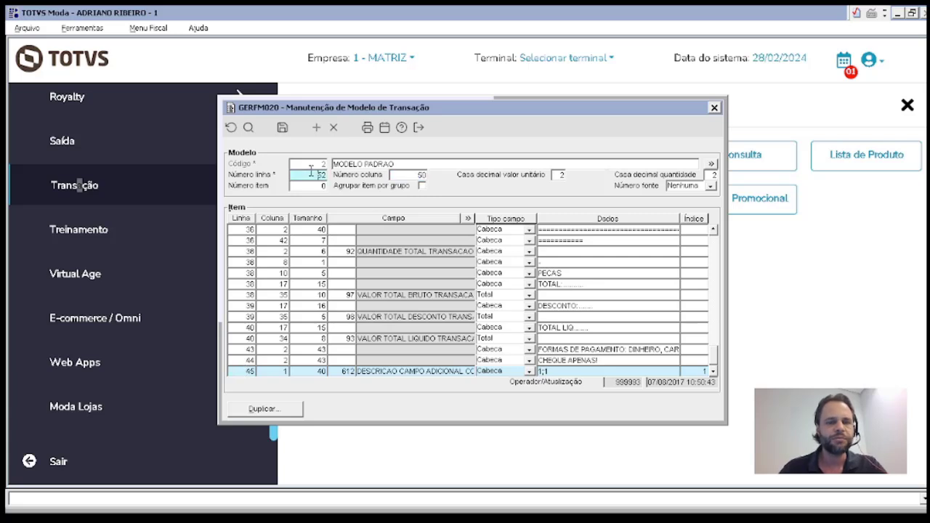
{"action": "left_click", "coordinate": [249, 371]}
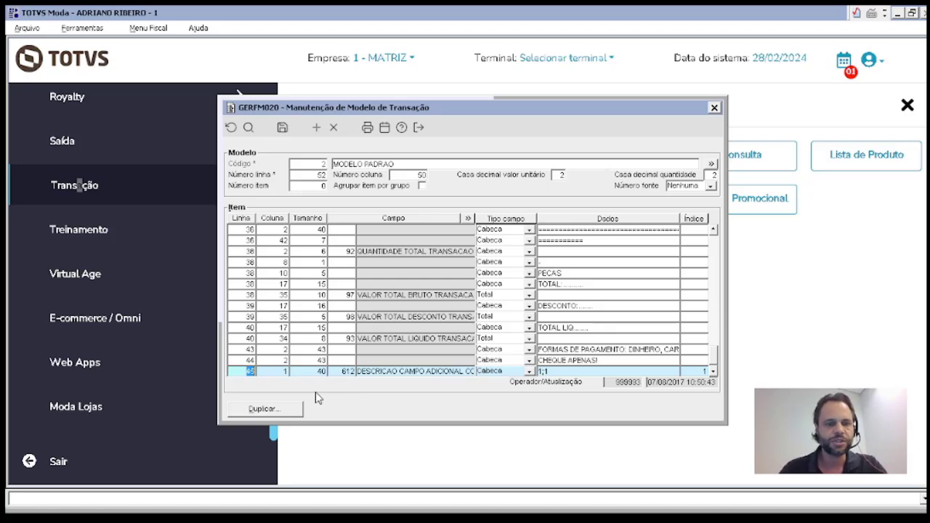
- Set the model's number of lines to 45 and save the model
{"action": "left_click", "coordinate": [317, 175]}
{"action": "type", "text": "45"}
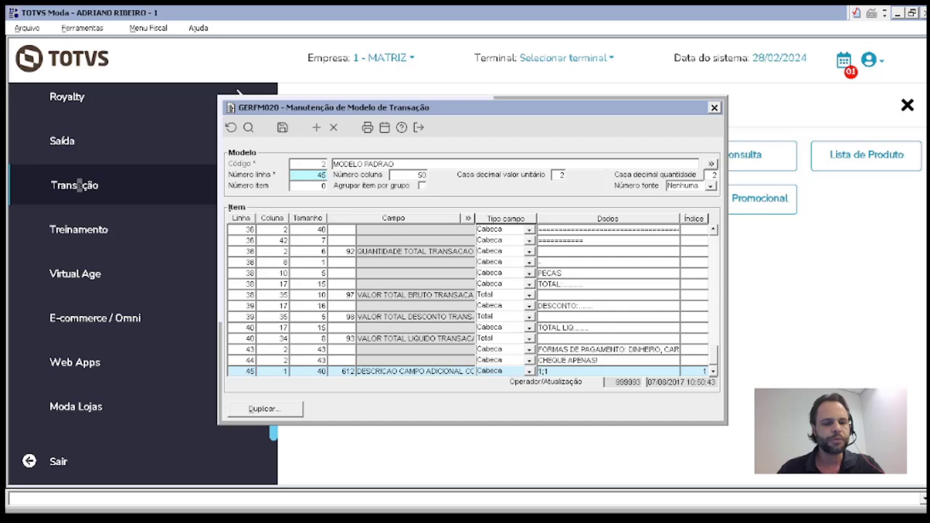
{"action": "key", "text": "ctrl+s"}
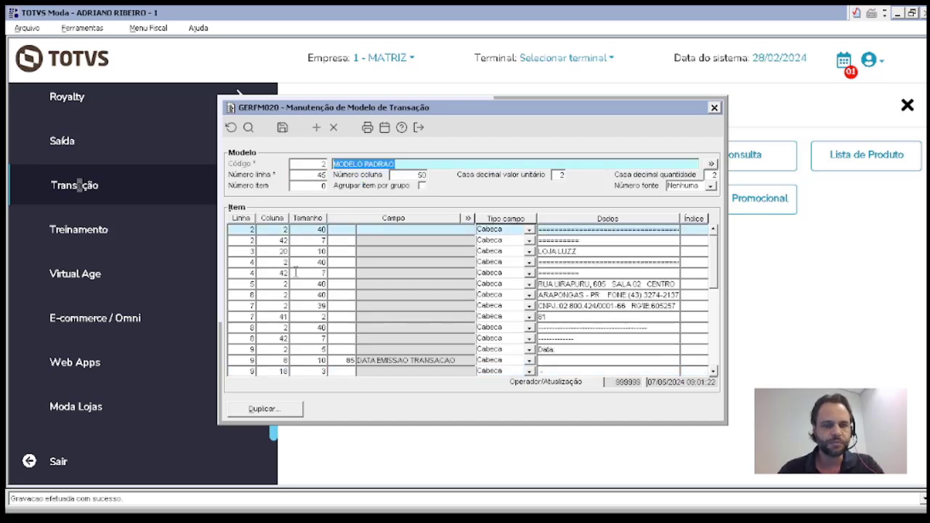
- Check the line of the last item row, set the model's number of lines to 48 and save
{"action": "left_click", "coordinate": [294, 271]}
{"action": "key", "text": "ctrl+End"}
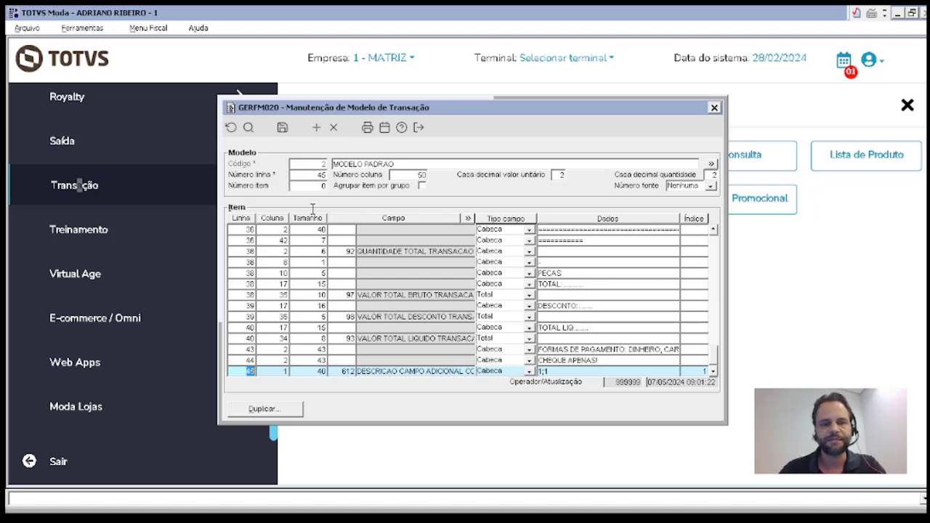
{"action": "left_click", "coordinate": [314, 175]}
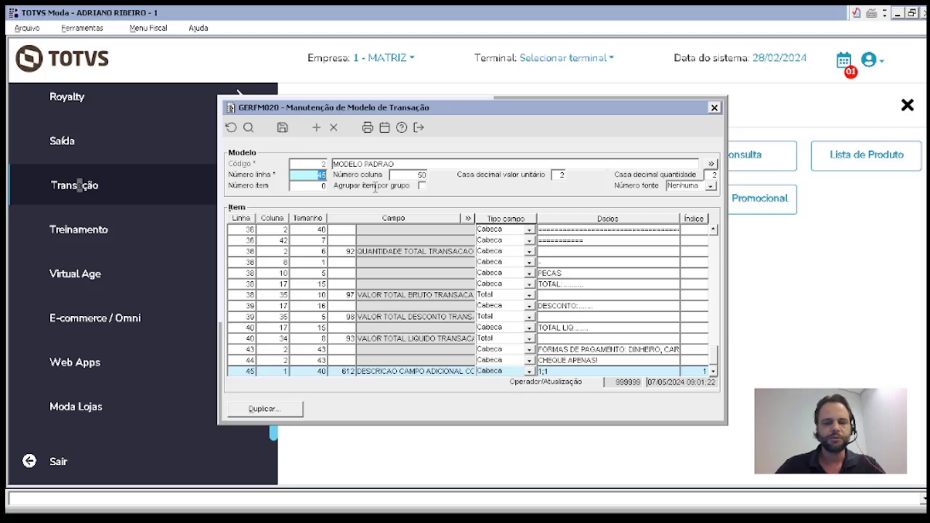
{"action": "type", "text": "48"}
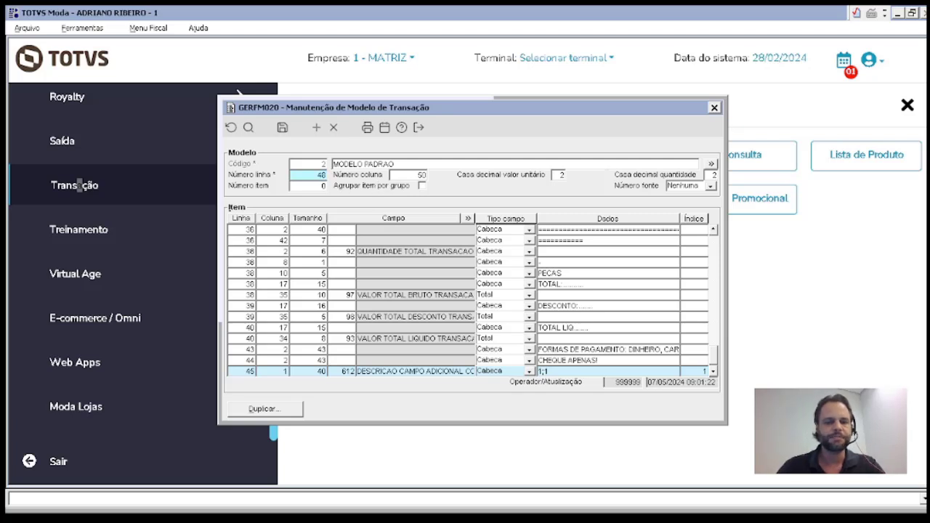
{"action": "key", "text": "ctrl+s"}
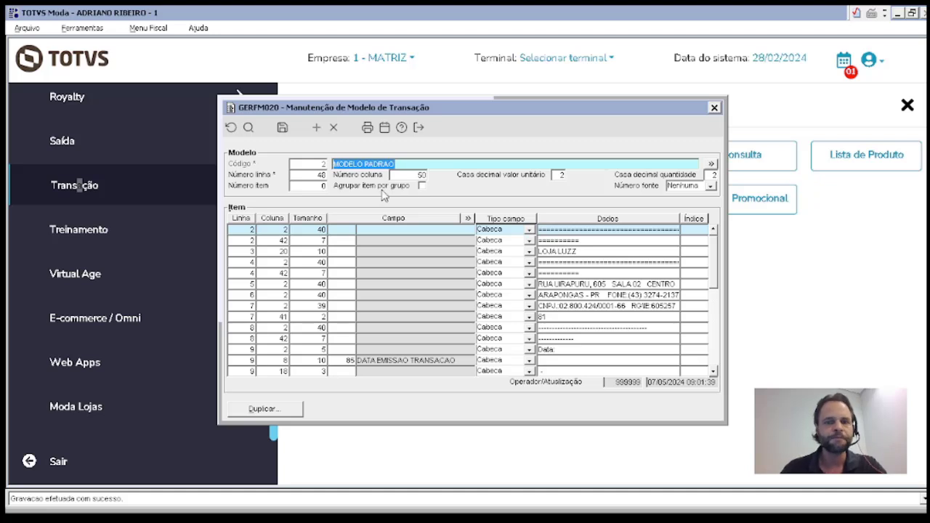
- Try 40 as the model's number of columns, restore it to 50 and save the model
{"action": "left_click", "coordinate": [410, 176]}
{"action": "left_click_drag", "start_coordinate": [419, 178], "coordinate": [442, 180]}
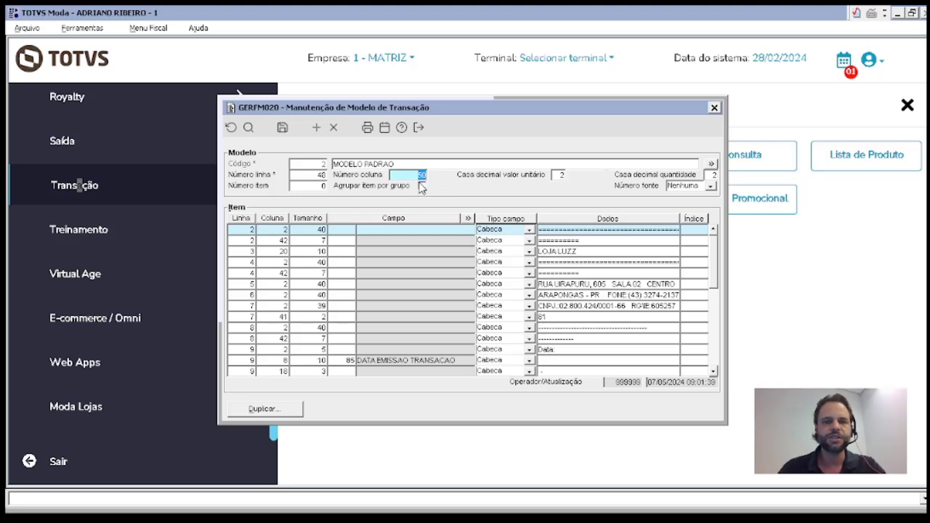
{"action": "type", "text": "40"}
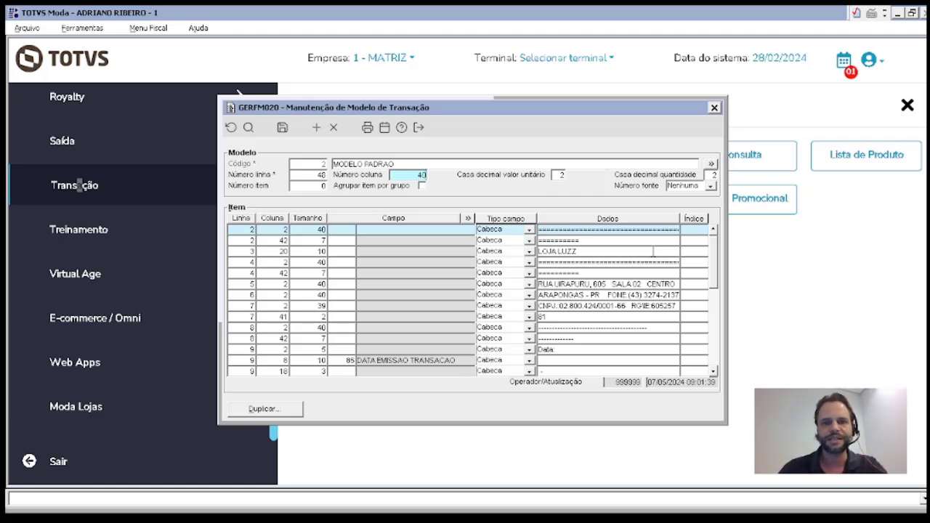
{"action": "key", "text": "BackSpace"}
{"action": "key", "text": "BackSpace"}
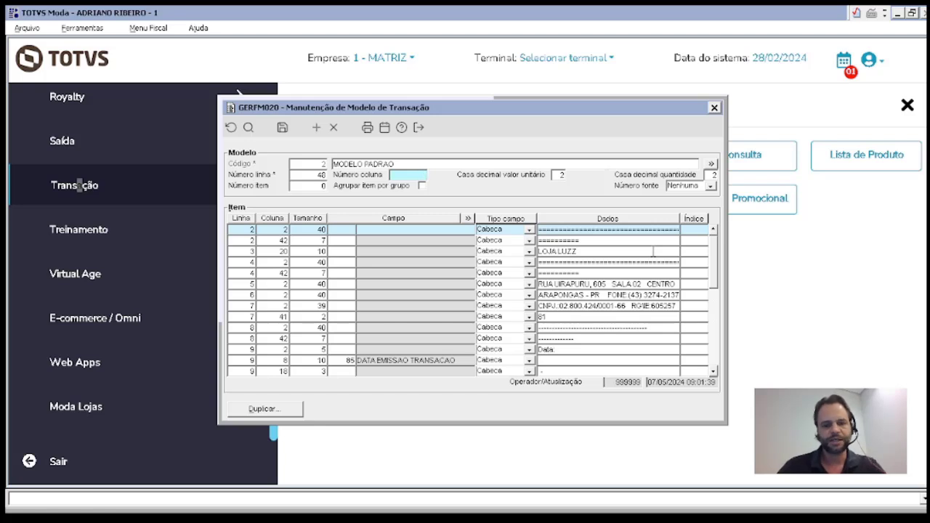
{"action": "type", "text": "50"}
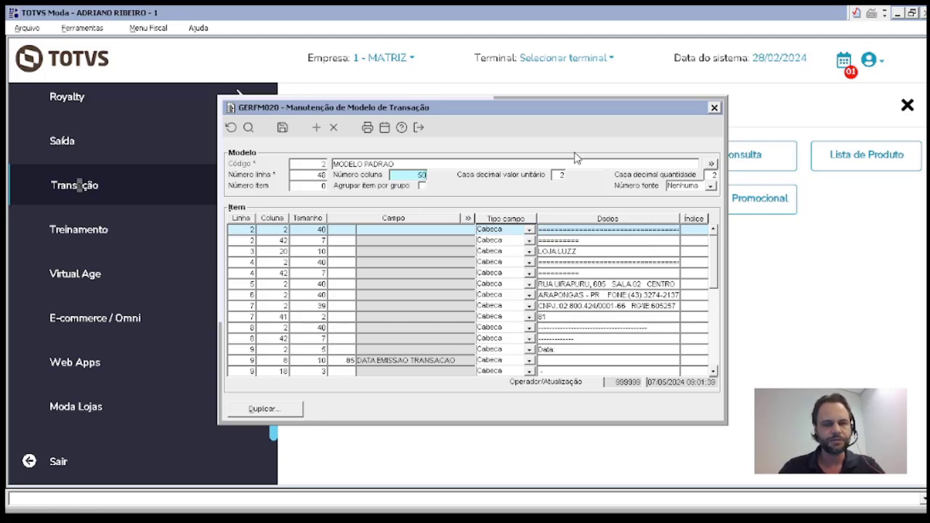
{"action": "key", "text": "Return"}
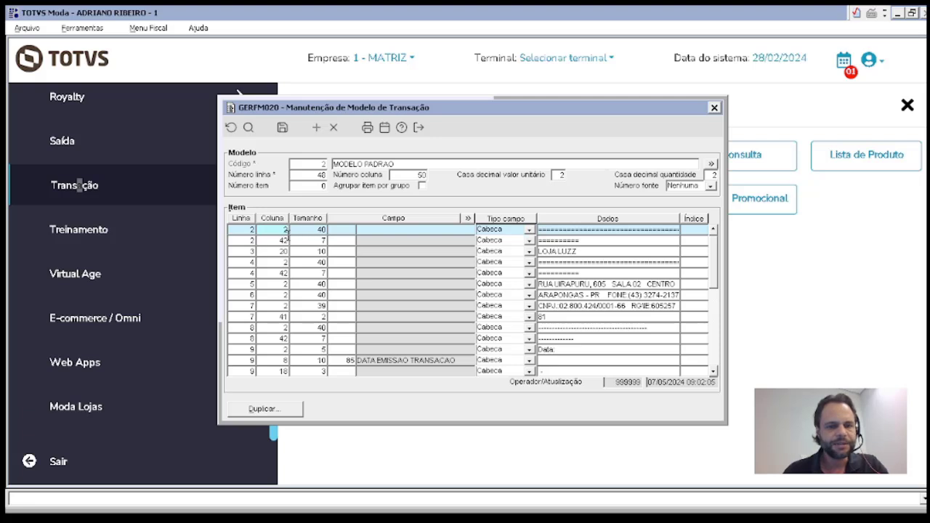
- Examine the unit value decimal places and go through the model's item rows down to the product fields and transaction totals
{"action": "left_click", "coordinate": [285, 240]}
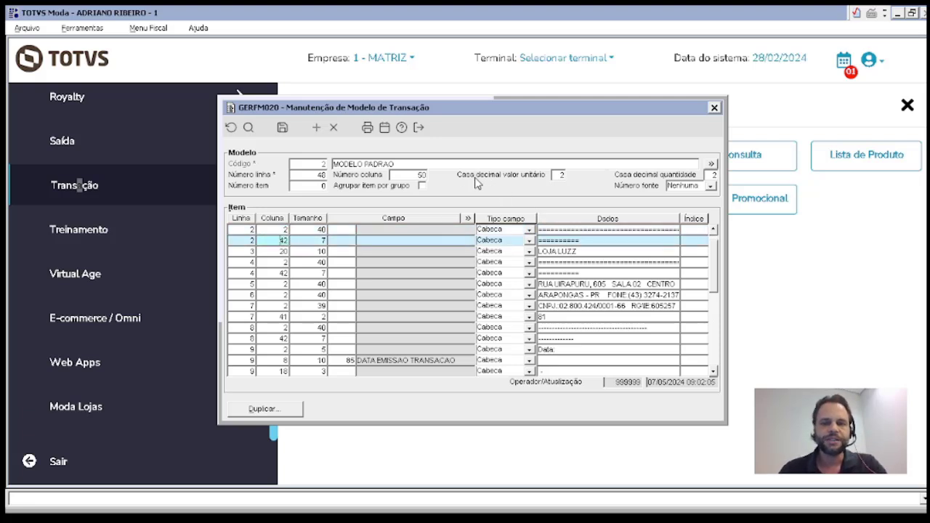
{"action": "left_click", "coordinate": [562, 176]}
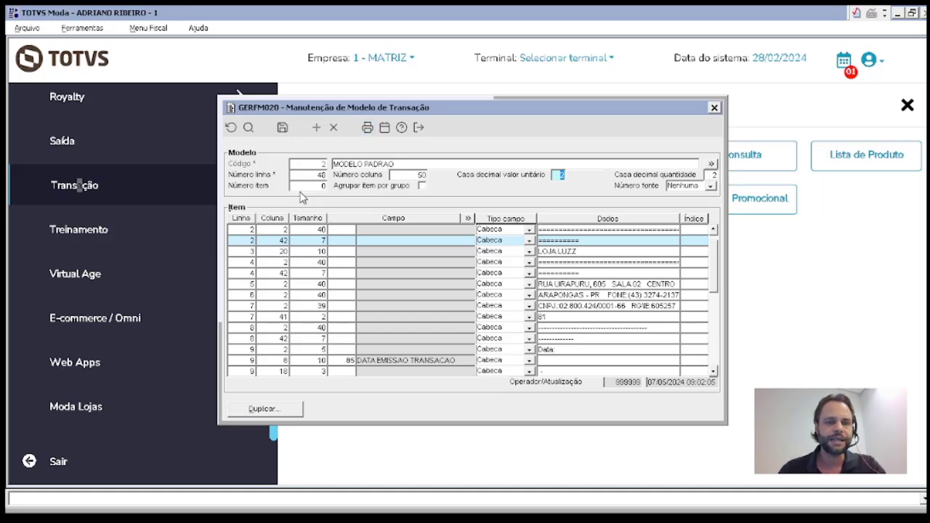
{"action": "left_click", "coordinate": [332, 305]}
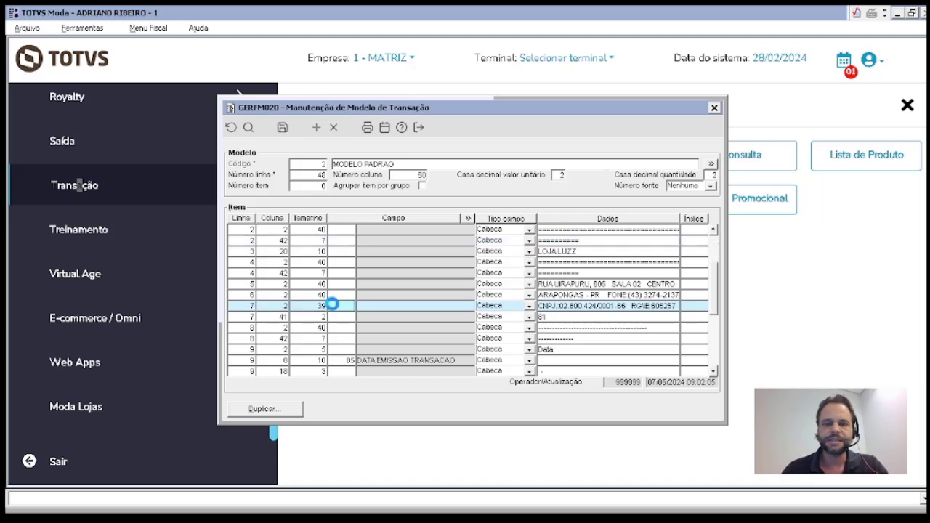
{"action": "key", "text": "Down"}
{"action": "key", "text": "Down"}
{"action": "key", "text": "Down"}
{"action": "key", "text": "Down"}
{"action": "key", "text": "Down"}
{"action": "key", "text": "Down"}
{"action": "key", "text": "Down"}
{"action": "key", "text": "Down"}
{"action": "key", "text": "Down"}
{"action": "key", "text": "Down"}
{"action": "key", "text": "Down"}
{"action": "key", "text": "Down"}
{"action": "key", "text": "Down"}
{"action": "key", "text": "Down"}
{"action": "key", "text": "Down"}
{"action": "key", "text": "Down"}
{"action": "key", "text": "Down"}
{"action": "key", "text": "Down"}
{"action": "key", "text": "Down"}
{"action": "key", "text": "Down"}
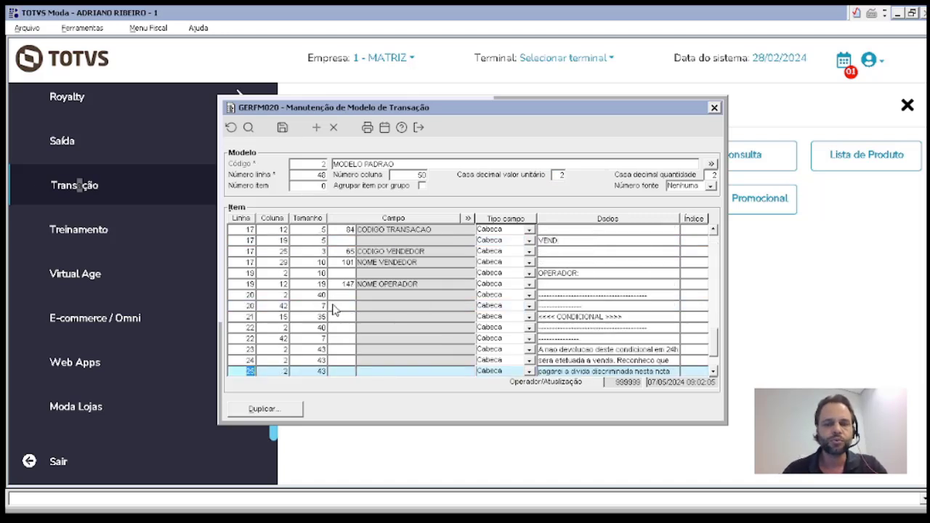
{"action": "key", "text": "Down"}
{"action": "key", "text": "Down"}
{"action": "key", "text": "Down"}
{"action": "key", "text": "Down"}
{"action": "key", "text": "Down"}
{"action": "key", "text": "Down"}
{"action": "key", "text": "Down"}
{"action": "key", "text": "Down"}
{"action": "key", "text": "Down"}
{"action": "key", "text": "Down"}
{"action": "key", "text": "Down"}
{"action": "key", "text": "Down"}
{"action": "key", "text": "Down"}
{"action": "key", "text": "Down"}
{"action": "key", "text": "Down"}
{"action": "key", "text": "Down"}
{"action": "key", "text": "Down"}
{"action": "key", "text": "Down"}
{"action": "key", "text": "Down"}
{"action": "key", "text": "Down"}
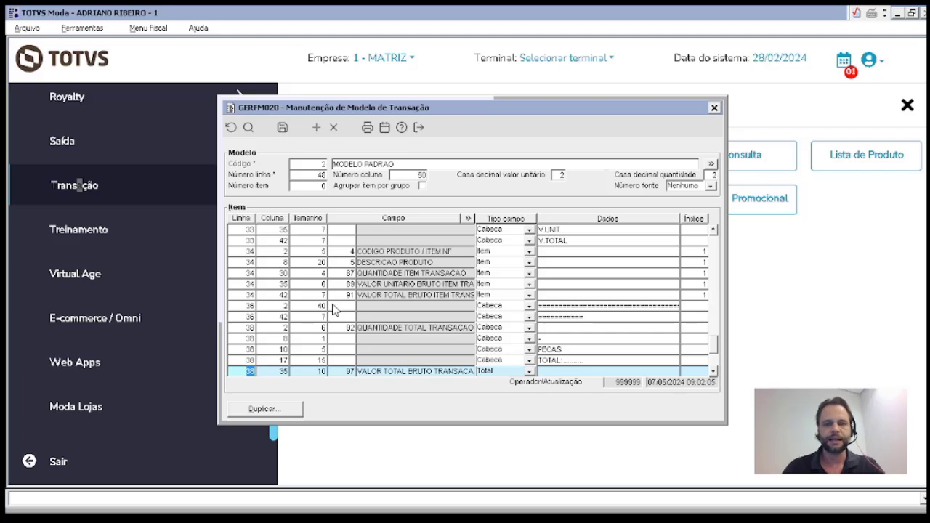
{"action": "key", "text": "Down"}
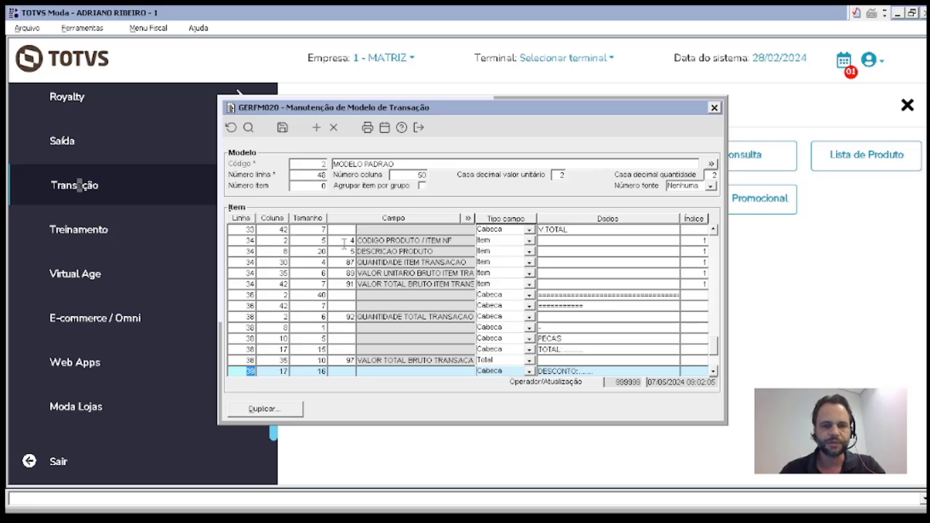
- Examine the field codes of the product code, description, unit value and total value rows on line 34
{"action": "left_click", "coordinate": [346, 241]}
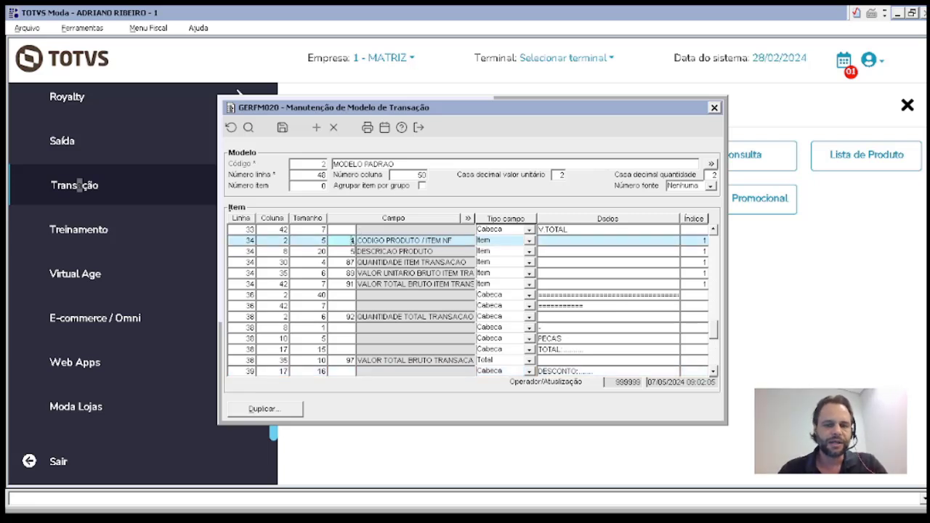
{"action": "left_click", "coordinate": [349, 250]}
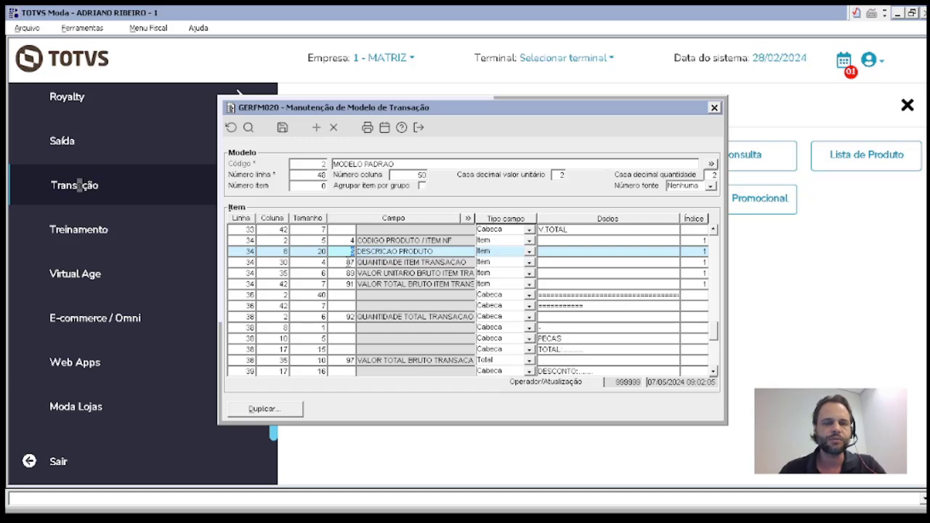
{"action": "left_click", "coordinate": [350, 273]}
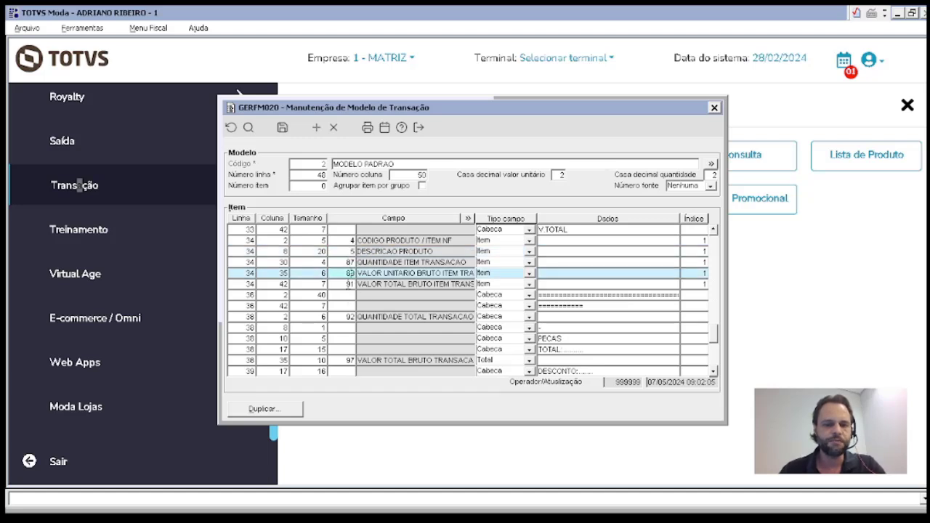
{"action": "left_click", "coordinate": [346, 284]}
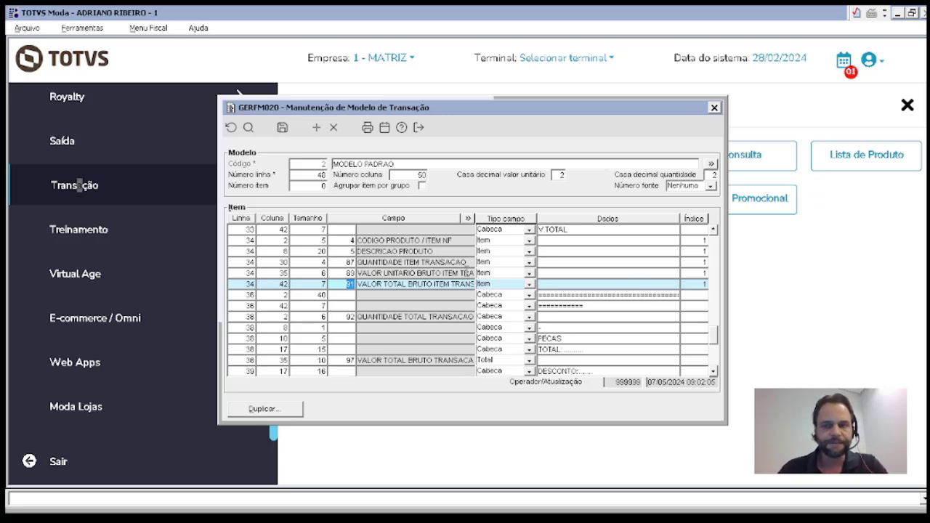
- Clear the model's number of items and save the model
{"action": "left_click", "coordinate": [310, 187]}
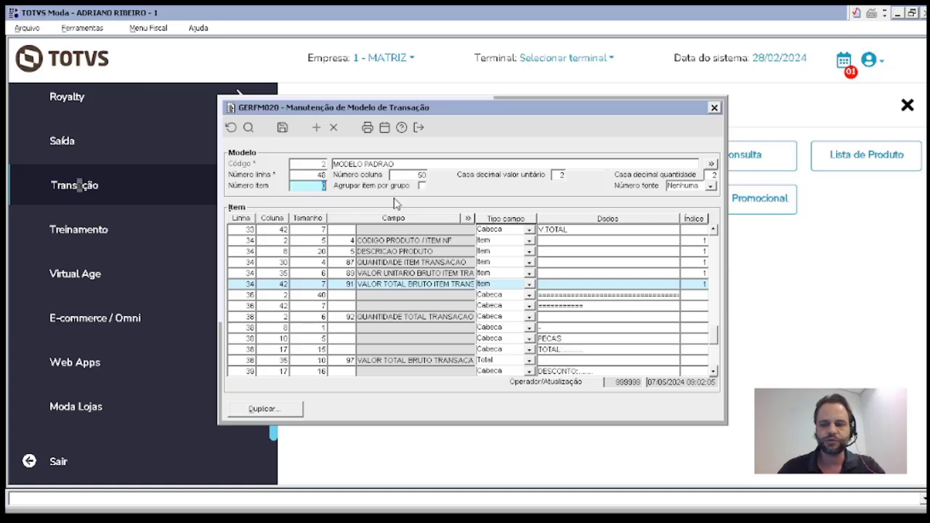
{"action": "key", "text": "ctrl+s"}
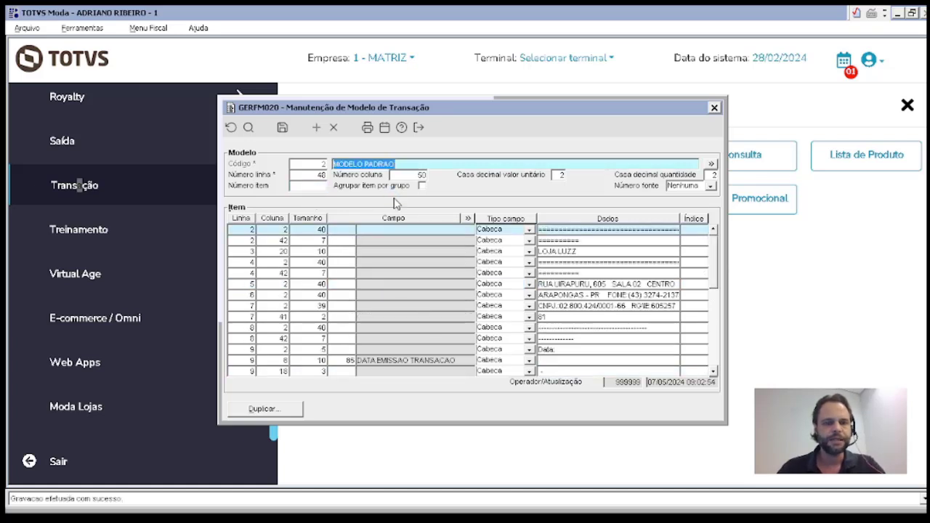
{"action": "left_click", "coordinate": [302, 187]}
- Go down the item rows to line 34 and compare the index of the product fields with the model's number of items
{"action": "left_click", "coordinate": [359, 274]}
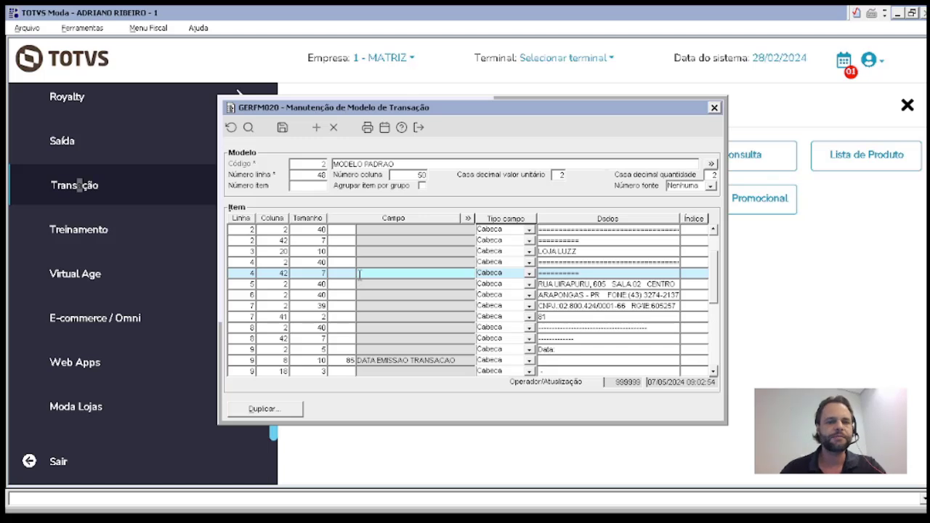
{"action": "key", "text": "Down"}
{"action": "key", "text": "Down"}
{"action": "key", "text": "Down"}
{"action": "key", "text": "Down"}
{"action": "key", "text": "Down"}
{"action": "key", "text": "Down"}
{"action": "key", "text": "Down"}
{"action": "key", "text": "Down"}
{"action": "key", "text": "Down"}
{"action": "key", "text": "Down"}
{"action": "key", "text": "Down"}
{"action": "key", "text": "Down"}
{"action": "key", "text": "Down"}
{"action": "key", "text": "Down"}
{"action": "key", "text": "Down"}
{"action": "key", "text": "Down"}
{"action": "key", "text": "Down"}
{"action": "key", "text": "Down"}
{"action": "key", "text": "Down"}
{"action": "key", "text": "Down"}
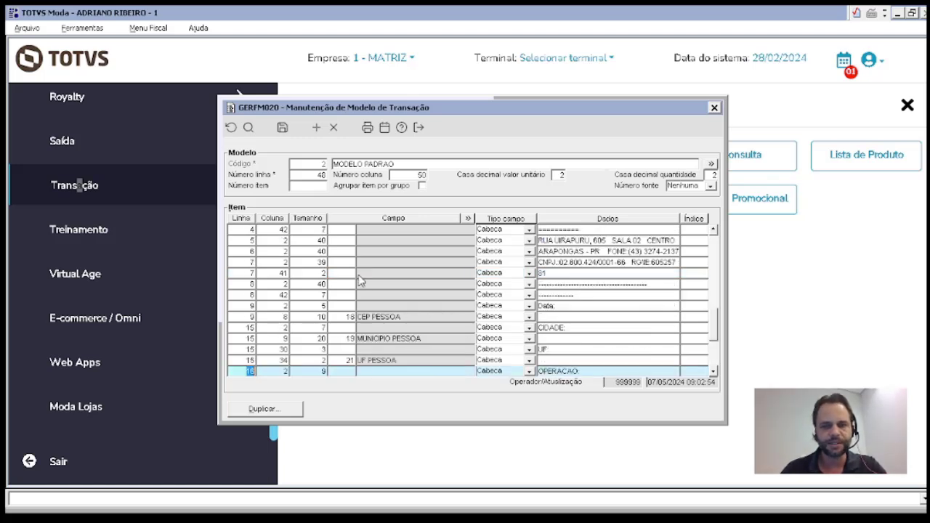
{"action": "key", "text": "Down"}
{"action": "key", "text": "Down"}
{"action": "key", "text": "Down"}
{"action": "key", "text": "Down"}
{"action": "key", "text": "Down"}
{"action": "key", "text": "Down"}
{"action": "key", "text": "Down"}
{"action": "key", "text": "Down"}
{"action": "key", "text": "Down"}
{"action": "key", "text": "Down"}
{"action": "key", "text": "Down"}
{"action": "key", "text": "Down"}
{"action": "key", "text": "Down"}
{"action": "key", "text": "Down"}
{"action": "key", "text": "Down"}
{"action": "key", "text": "Down"}
{"action": "key", "text": "Down"}
{"action": "key", "text": "Down"}
{"action": "key", "text": "Down"}
{"action": "key", "text": "Down"}
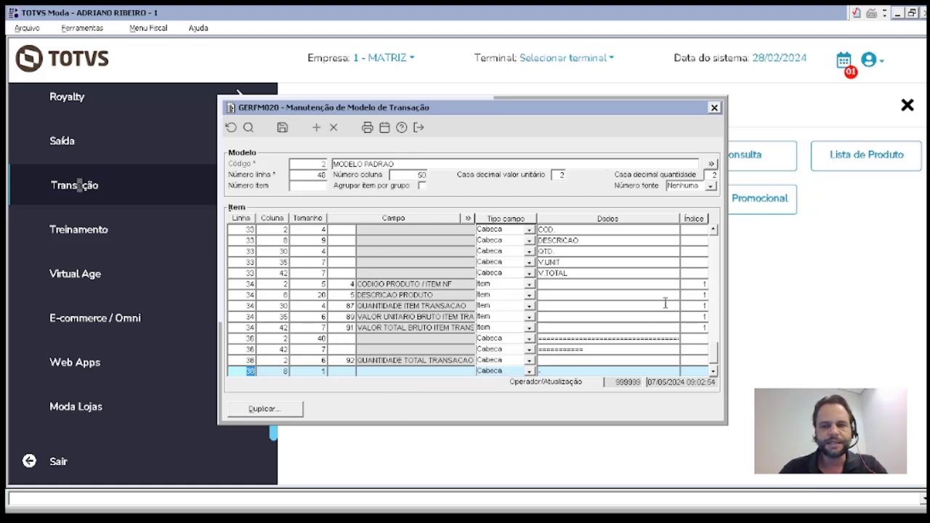
{"action": "left_click", "coordinate": [700, 285]}
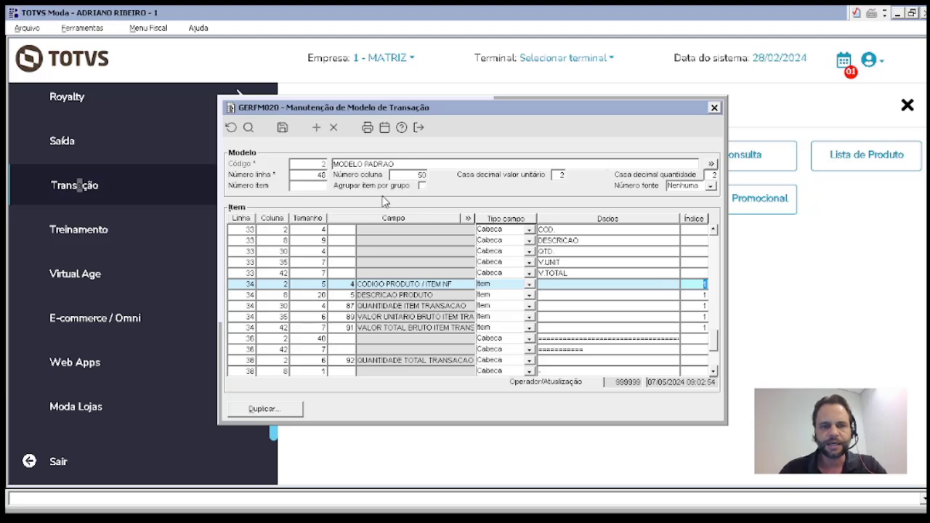
{"action": "left_click", "coordinate": [700, 328]}
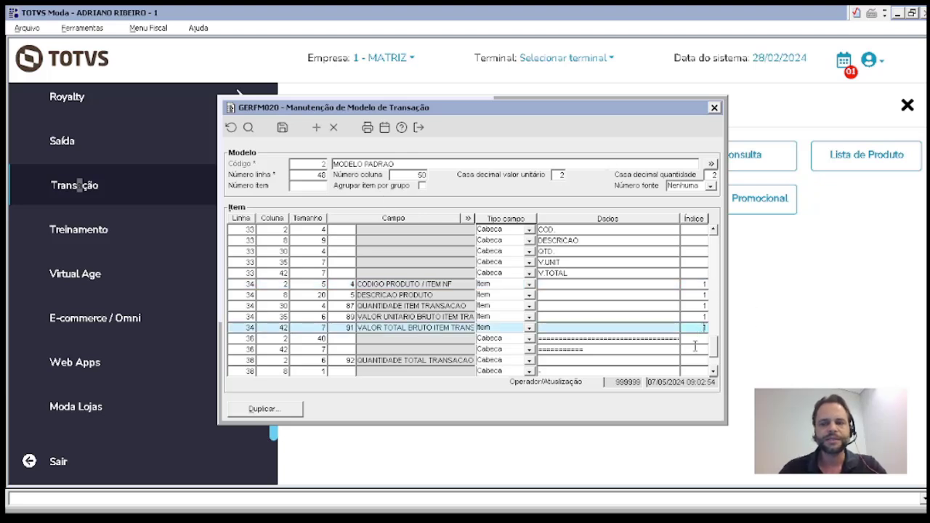
{"action": "left_click", "coordinate": [696, 349]}
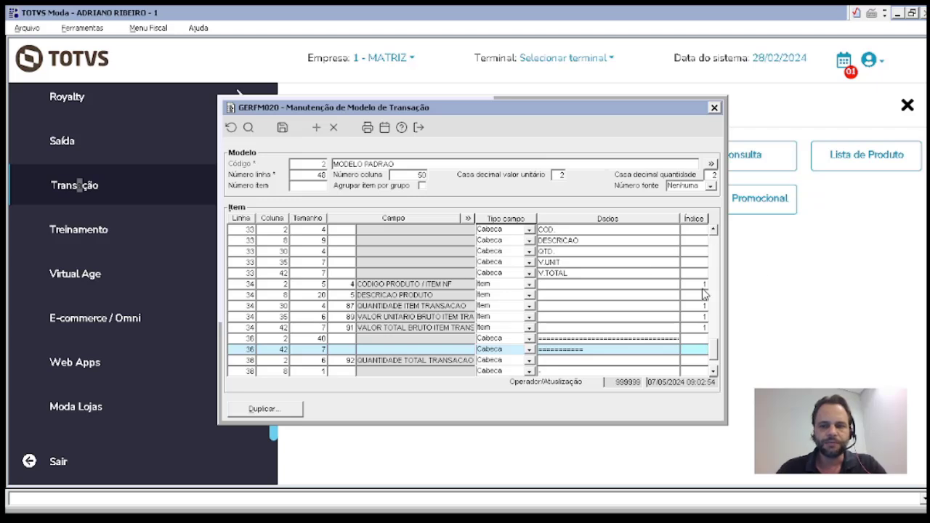
{"action": "left_click", "coordinate": [699, 328]}
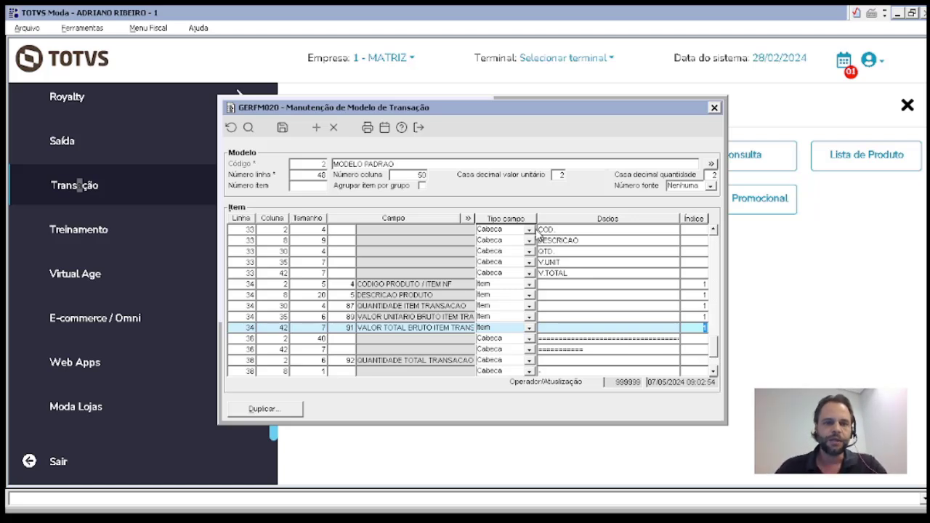
{"action": "left_click", "coordinate": [312, 185]}
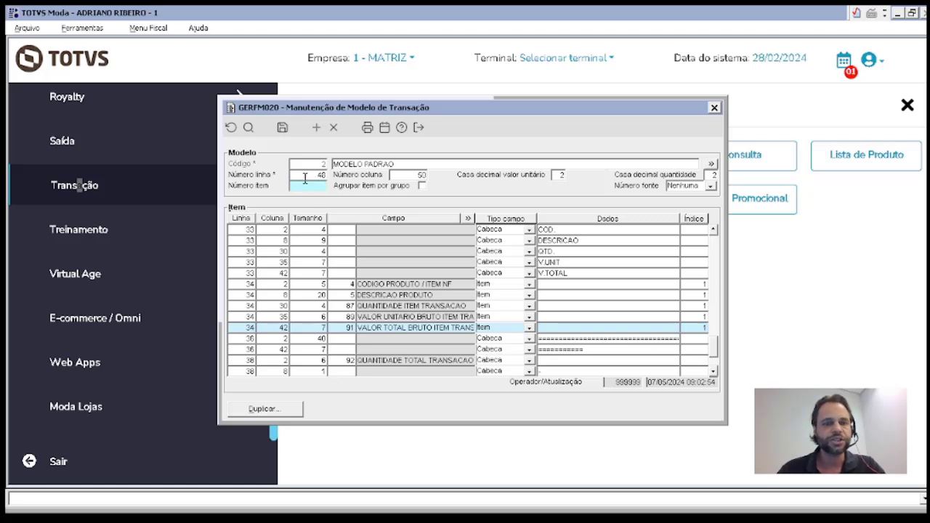
{"action": "left_click", "coordinate": [700, 285]}
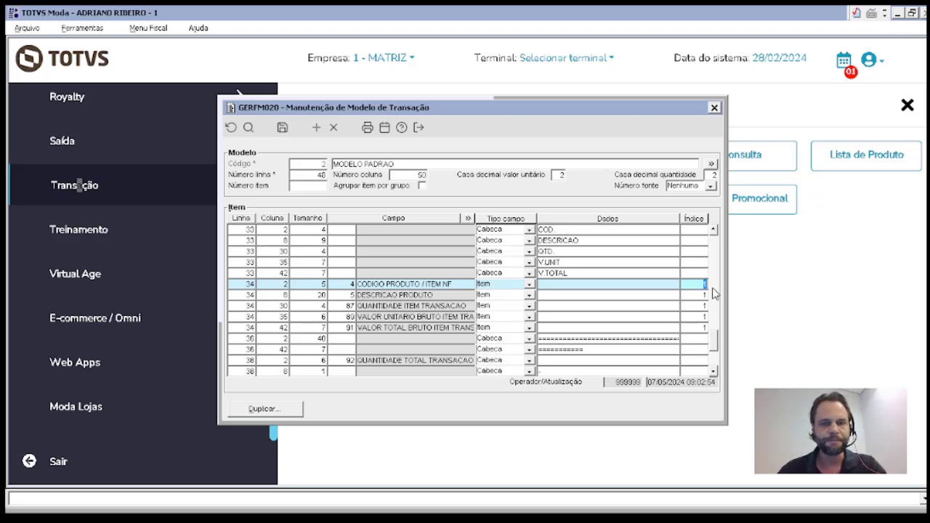
- Examine the available font number options of the model without choosing one
{"action": "left_click", "coordinate": [679, 189]}
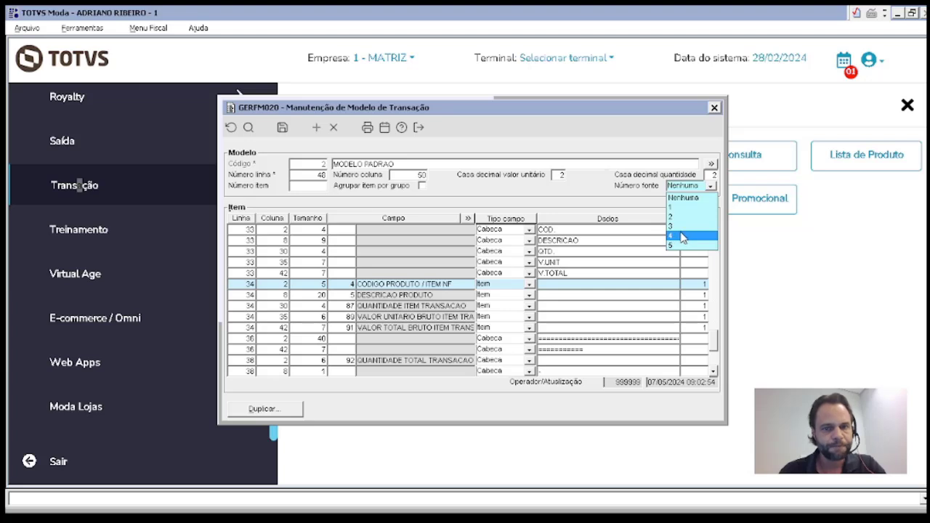
{"action": "left_click", "coordinate": [365, 190]}
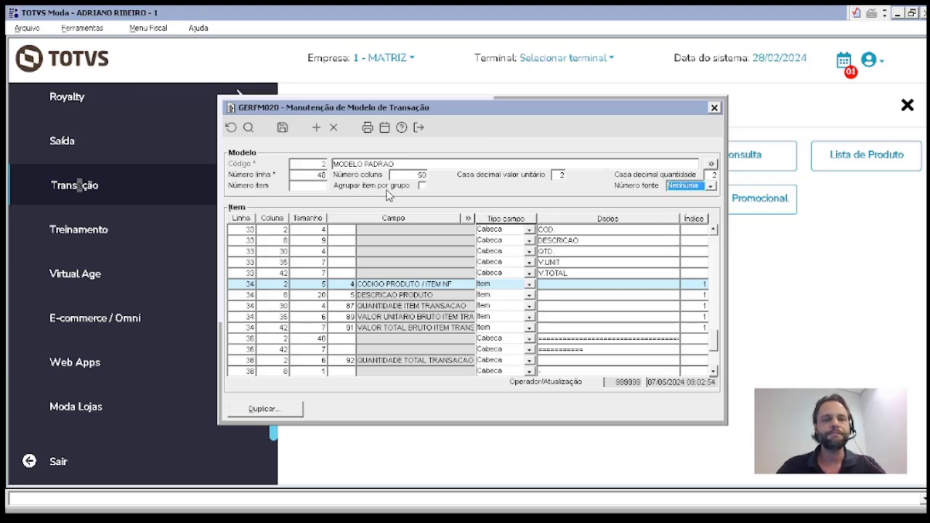
- Try the option that groups items by group, turn it off again and save the model
{"action": "left_click", "coordinate": [422, 187]}
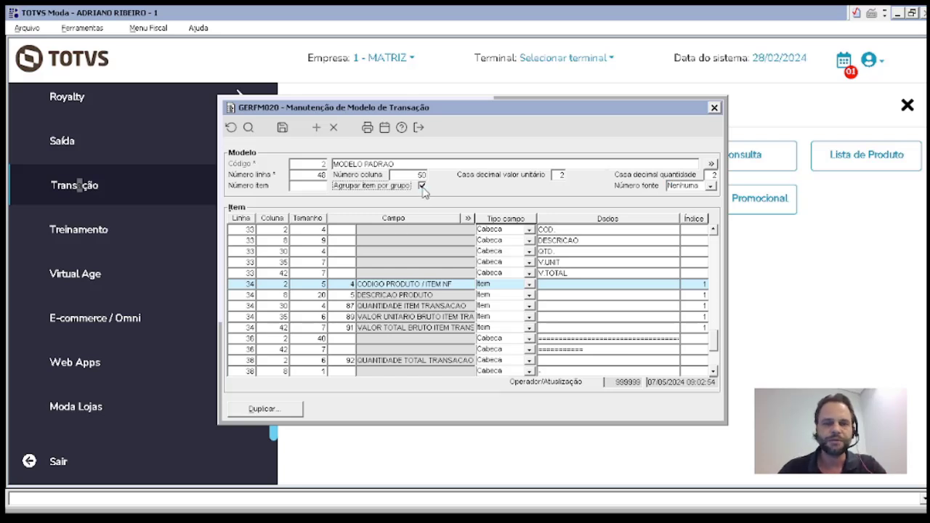
{"action": "key", "text": "space"}
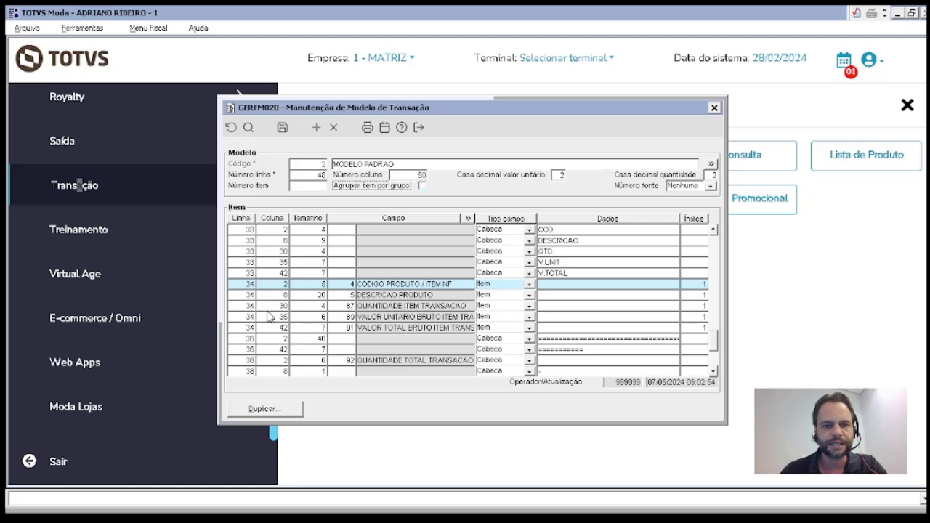
{"action": "left_click", "coordinate": [283, 128]}
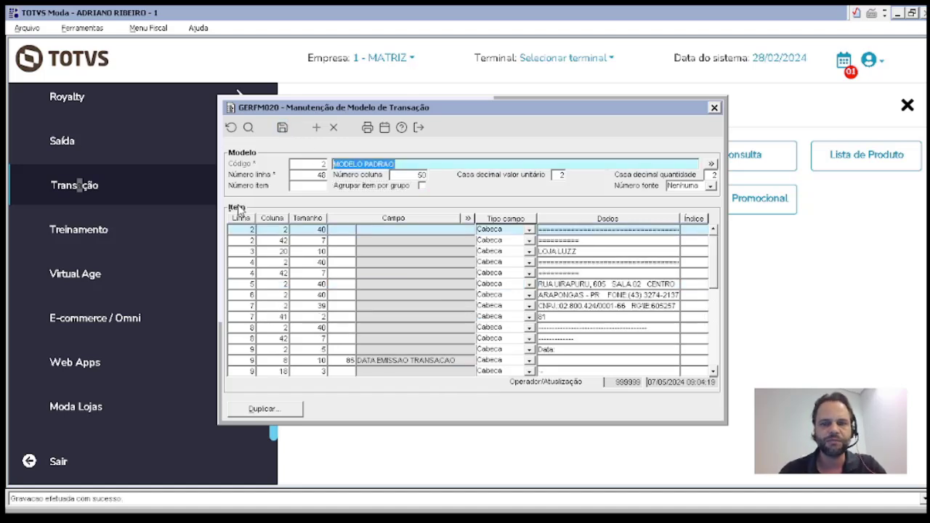
- Look over the first item rows of the layout and reload model 2
{"action": "left_click", "coordinate": [238, 230]}
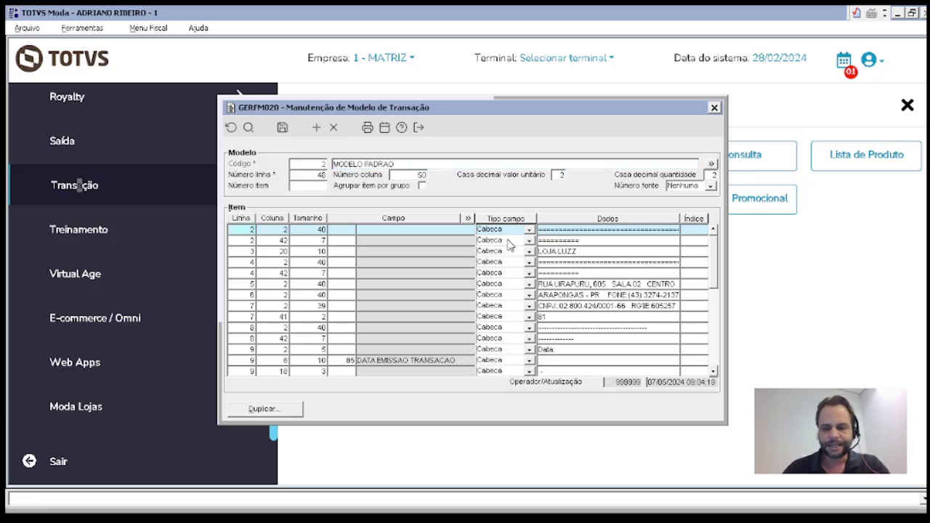
{"action": "scroll", "coordinate": [510, 246], "scroll_direction": "down", "scroll_amount": 5}
{"action": "scroll", "coordinate": [510, 246], "scroll_direction": "up", "scroll_amount": 2}
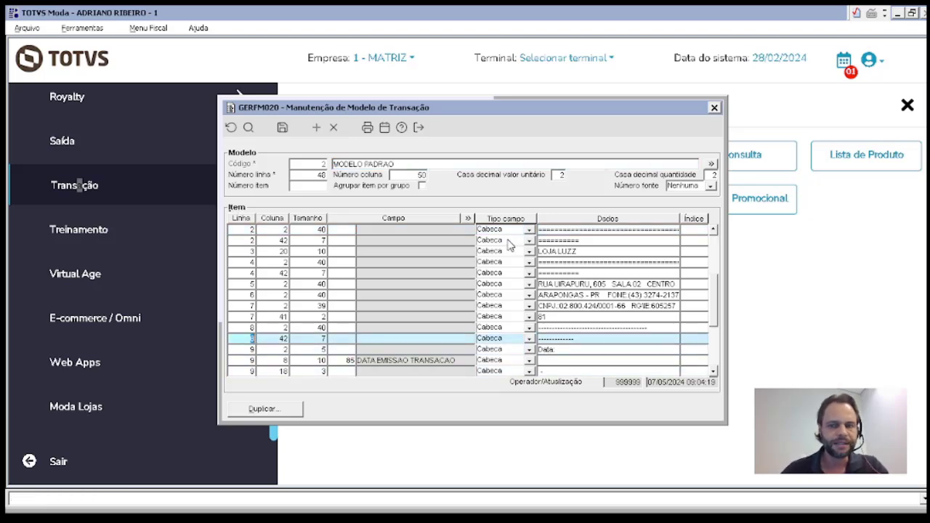
{"action": "left_click", "coordinate": [310, 230]}
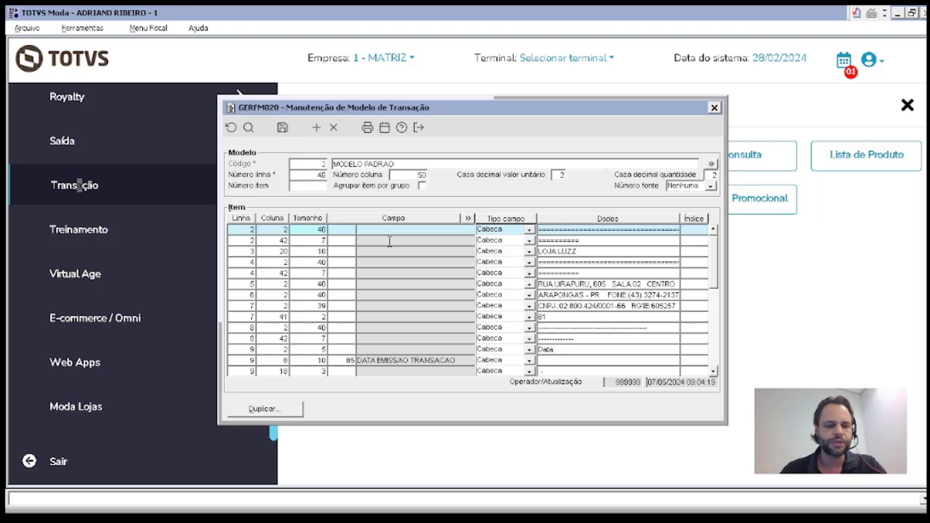
{"action": "key", "text": "F2"}
{"action": "type", "text": "2"}
{"action": "key", "text": "Return"}
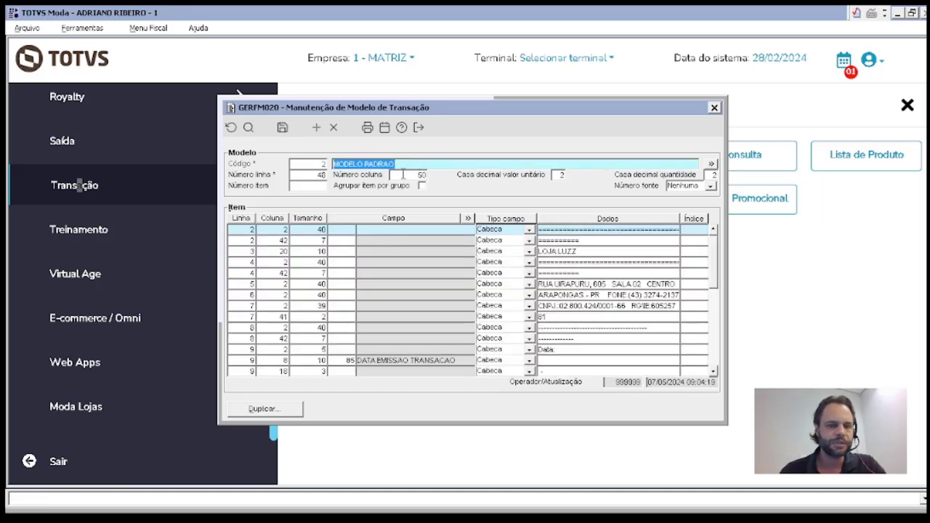
- Examine the line, column, size and data text of the first item row, the separator on line 2
{"action": "left_click", "coordinate": [281, 229]}
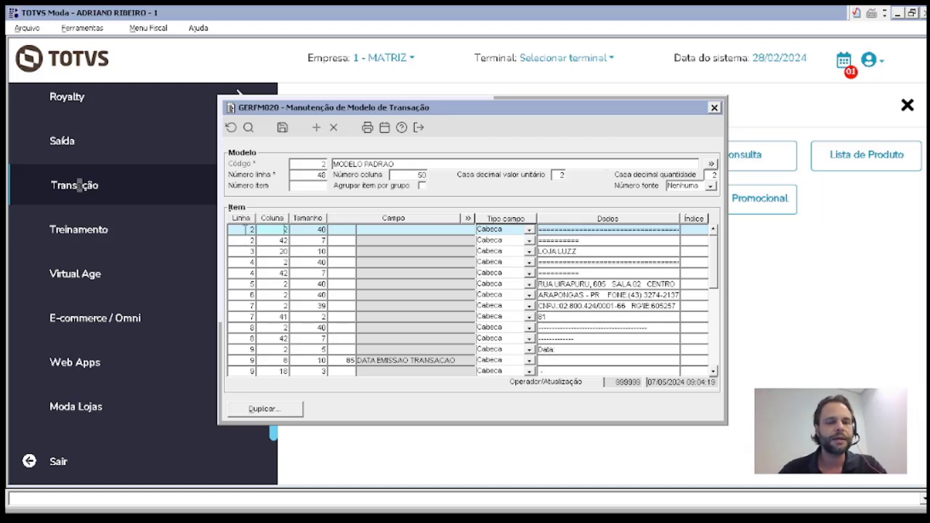
{"action": "left_click", "coordinate": [246, 229]}
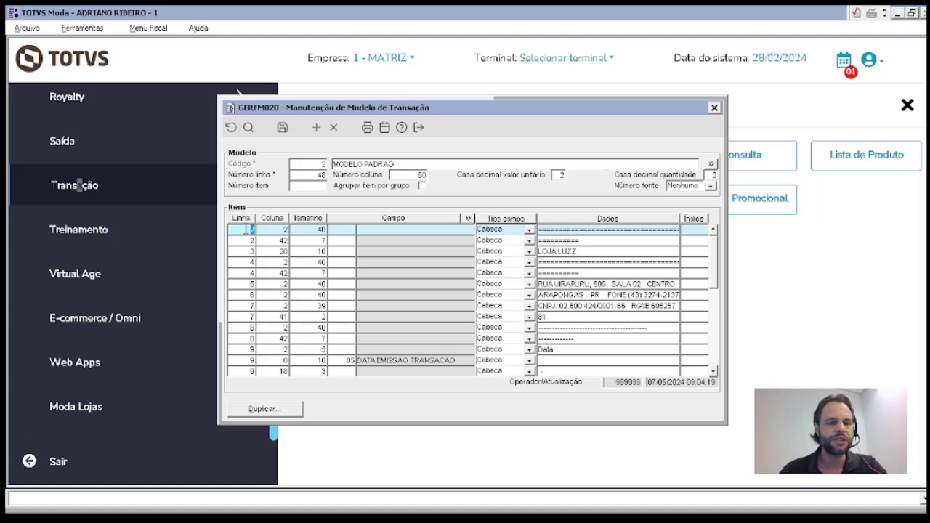
{"action": "left_click", "coordinate": [283, 230]}
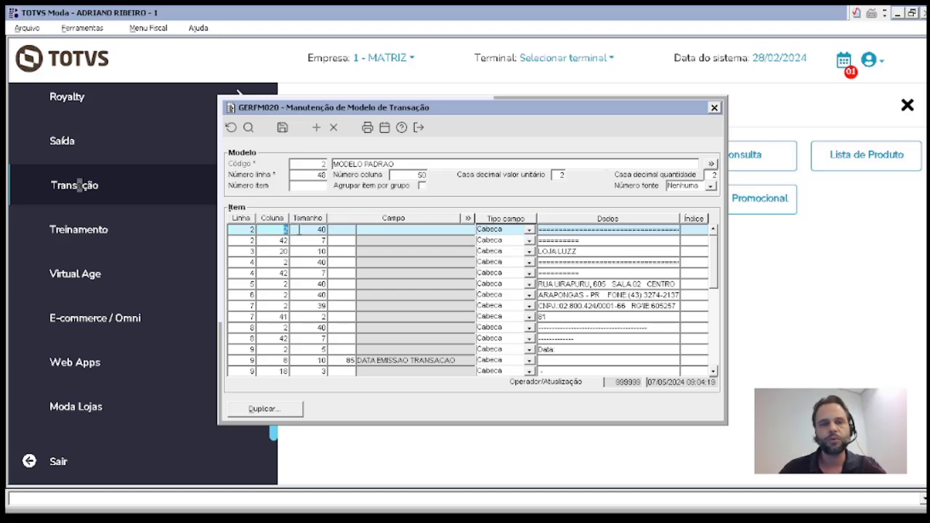
{"action": "left_click", "coordinate": [314, 231]}
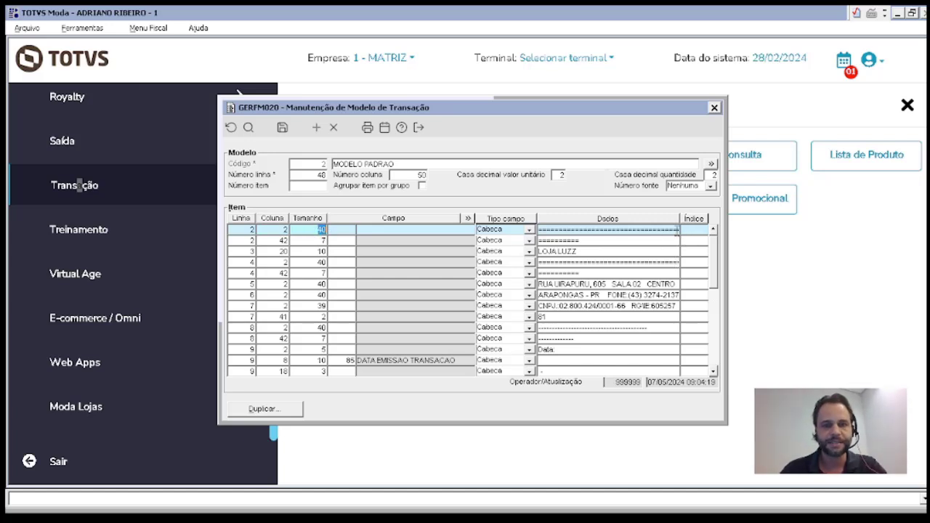
{"action": "left_click_drag", "start_coordinate": [676, 230], "coordinate": [614, 230]}
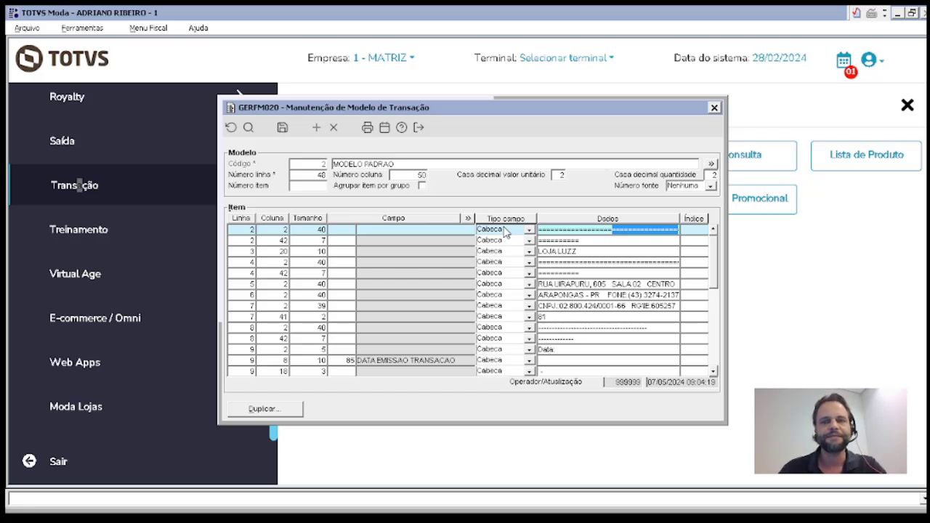
- Examine the header rows from the store name, address and date texts through the customer fields down to UF PESSOA
{"action": "left_click", "coordinate": [604, 251]}
{"action": "left_click", "coordinate": [560, 251]}
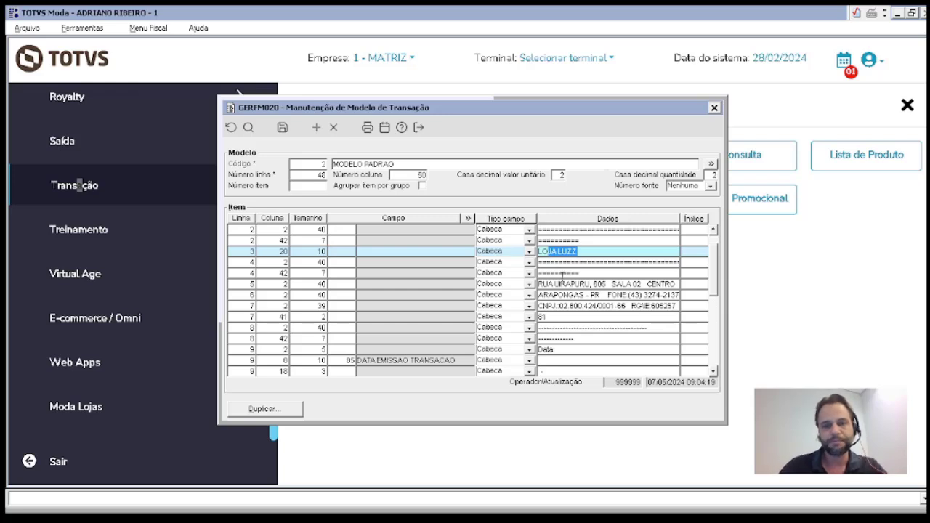
{"action": "left_click_drag", "start_coordinate": [566, 285], "coordinate": [646, 289]}
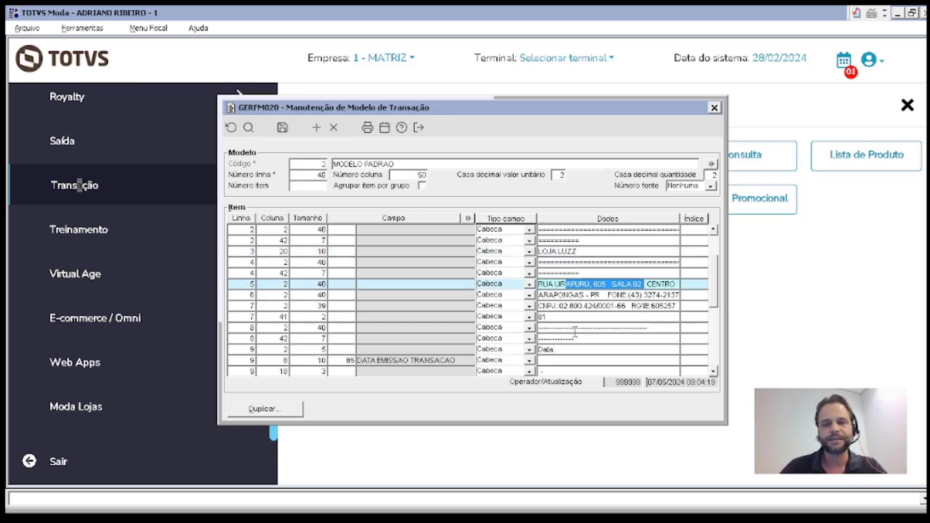
{"action": "left_click", "coordinate": [572, 350]}
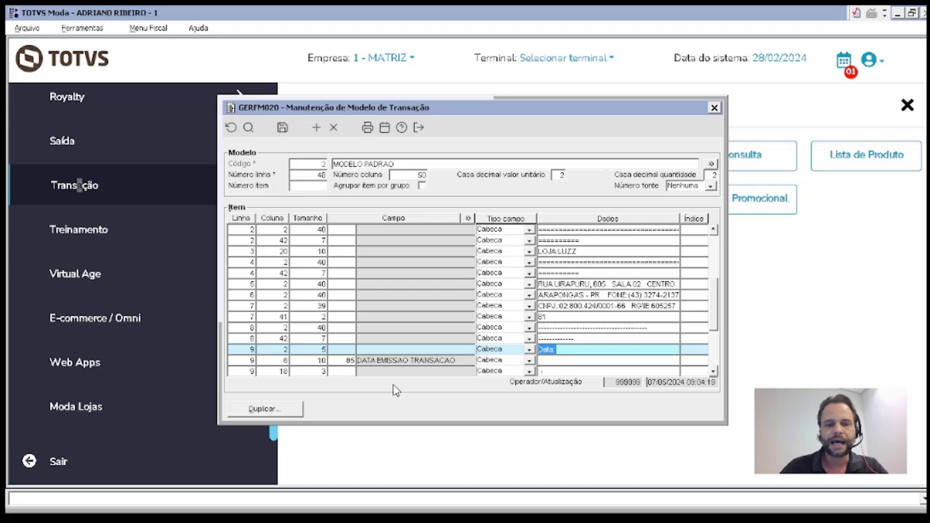
{"action": "left_click", "coordinate": [343, 361]}
{"action": "left_click", "coordinate": [715, 372]}
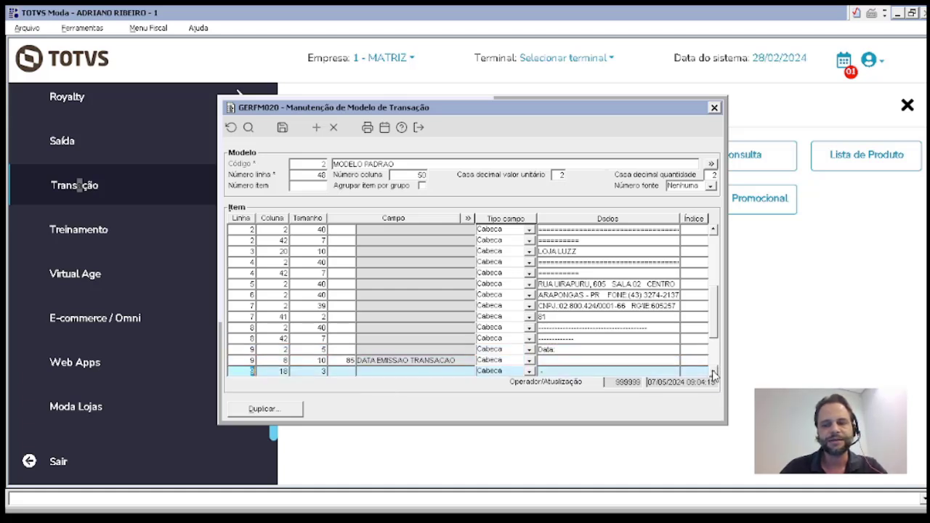
{"action": "left_click", "coordinate": [713, 371]}
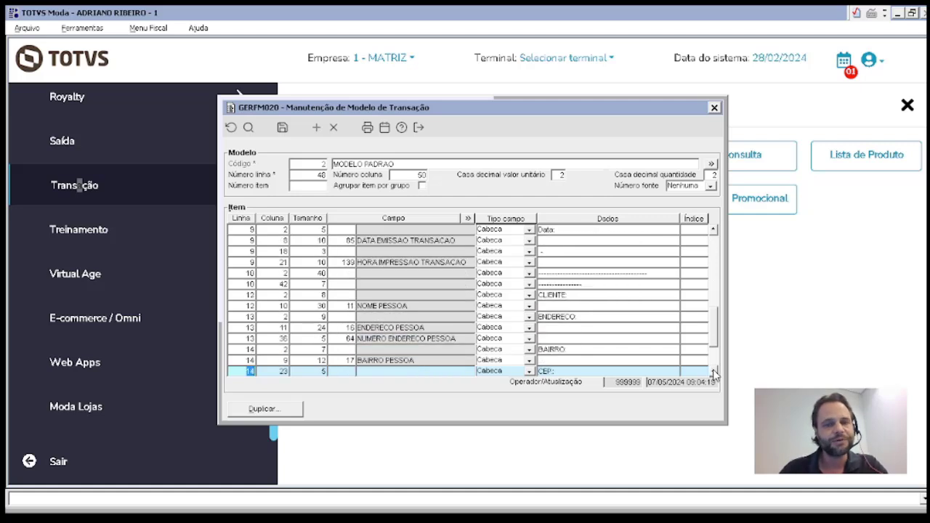
{"action": "left_click", "coordinate": [713, 371]}
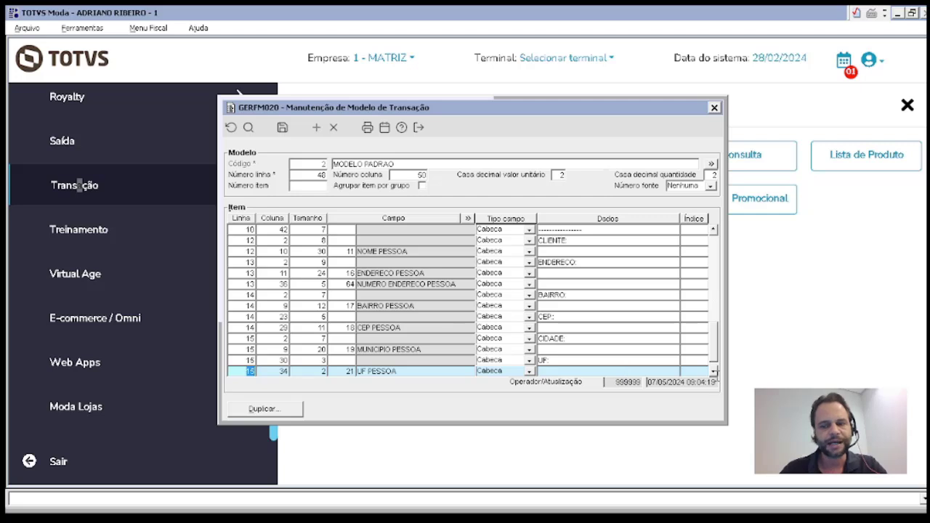
- Examine the rows from the operation and seller fields to the line 34 product rows, including the field types offered for VALOR TOTAL BRUTO ITEM
{"action": "left_click", "coordinate": [713, 371]}
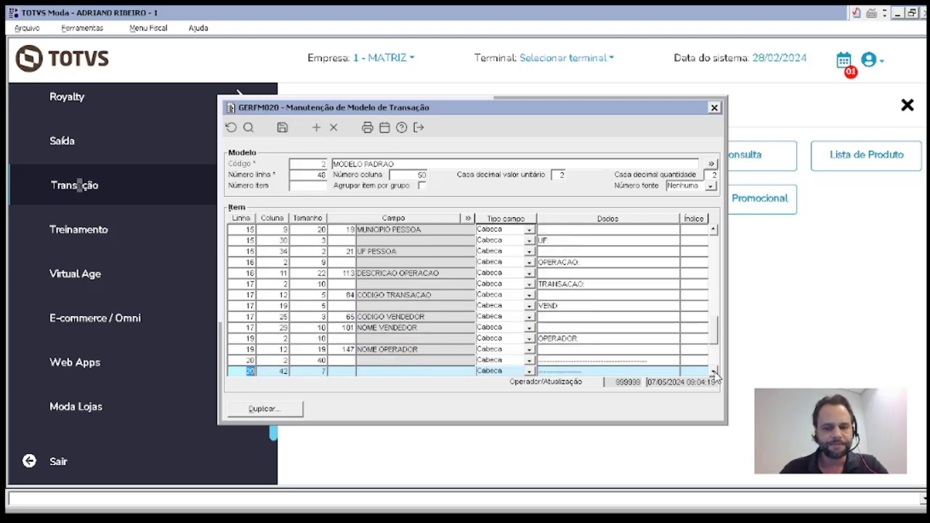
{"action": "left_click", "coordinate": [713, 371]}
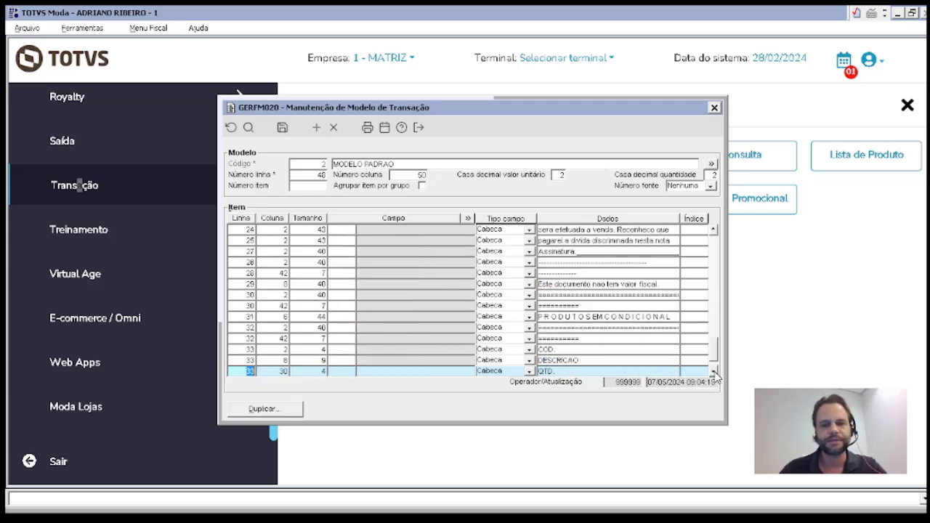
{"action": "left_click", "coordinate": [713, 371]}
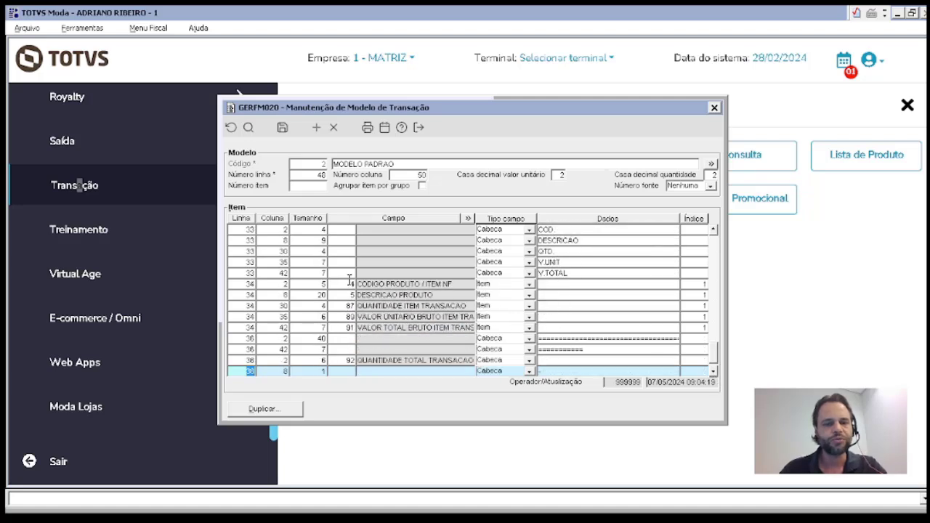
{"action": "left_click", "coordinate": [350, 283]}
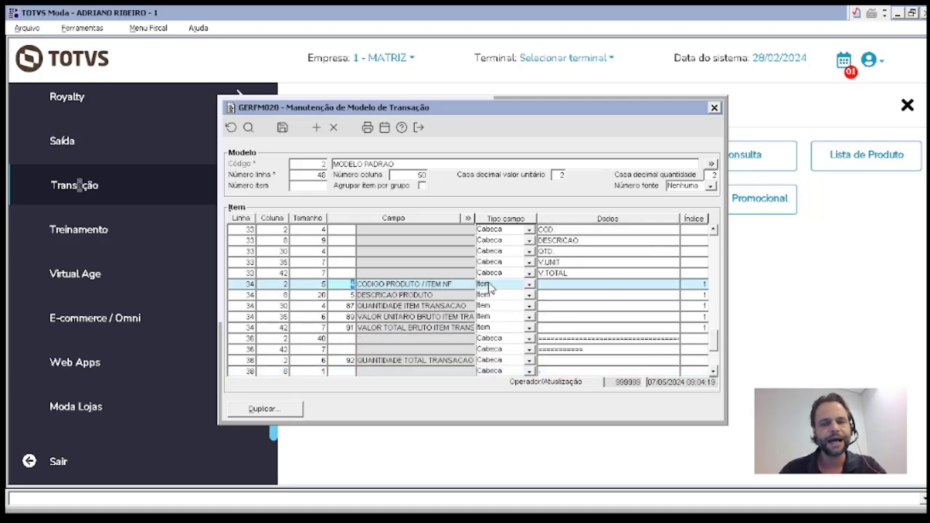
{"action": "left_click", "coordinate": [488, 327]}
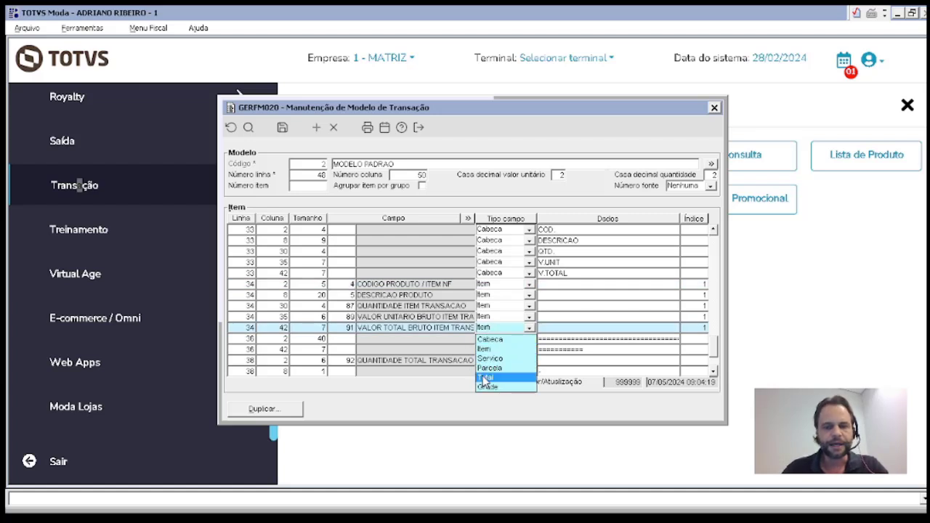
{"action": "key", "text": "Escape"}
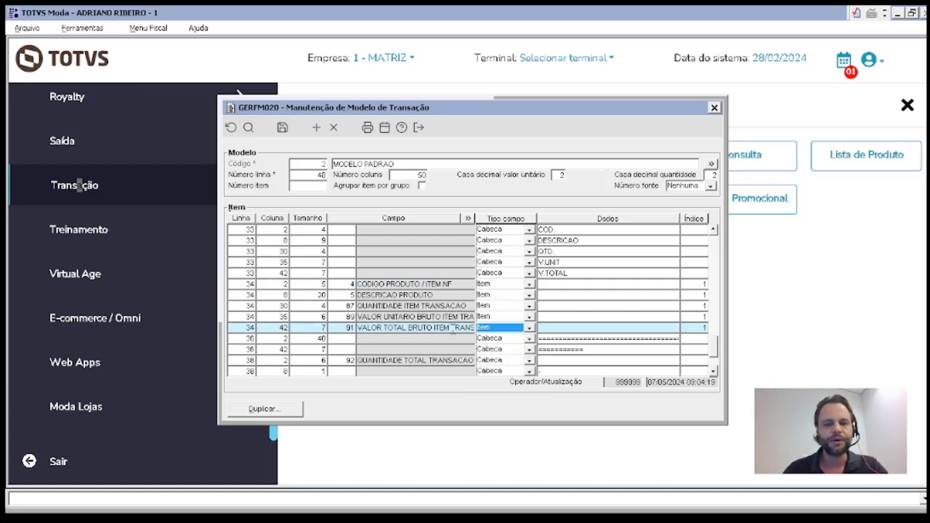
- Examine the totals rows on lines 38 to 40 and the field types offered for VALOR TOTAL BRUTO TRANSACAO
{"action": "left_click", "coordinate": [714, 372]}
{"action": "left_click", "coordinate": [714, 371]}
{"action": "left_click", "coordinate": [714, 371]}
{"action": "left_click", "coordinate": [714, 372]}
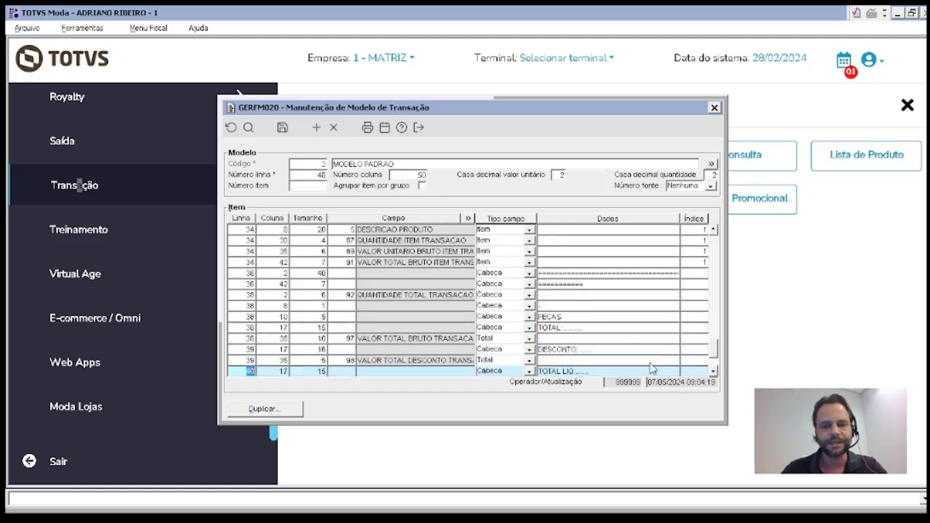
{"action": "left_click", "coordinate": [367, 339]}
{"action": "left_click_drag", "start_coordinate": [371, 339], "coordinate": [491, 347]}
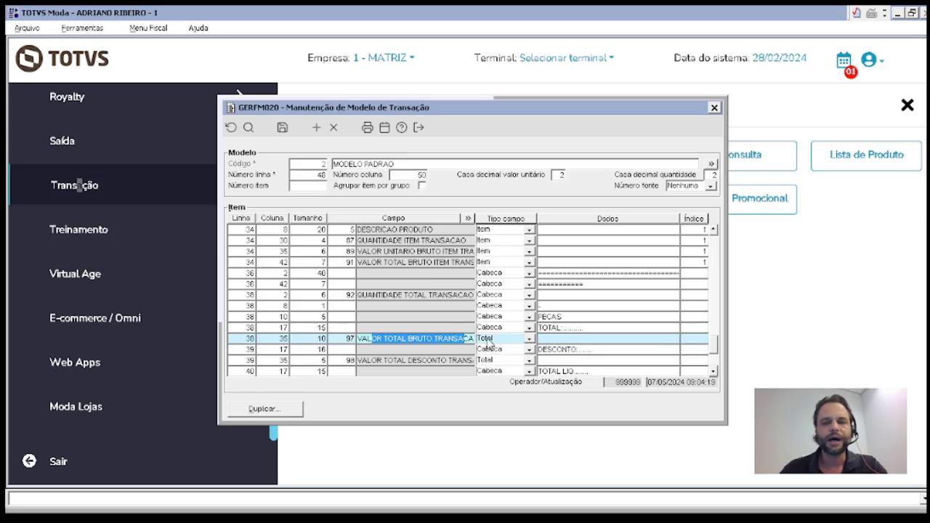
{"action": "left_click", "coordinate": [491, 348]}
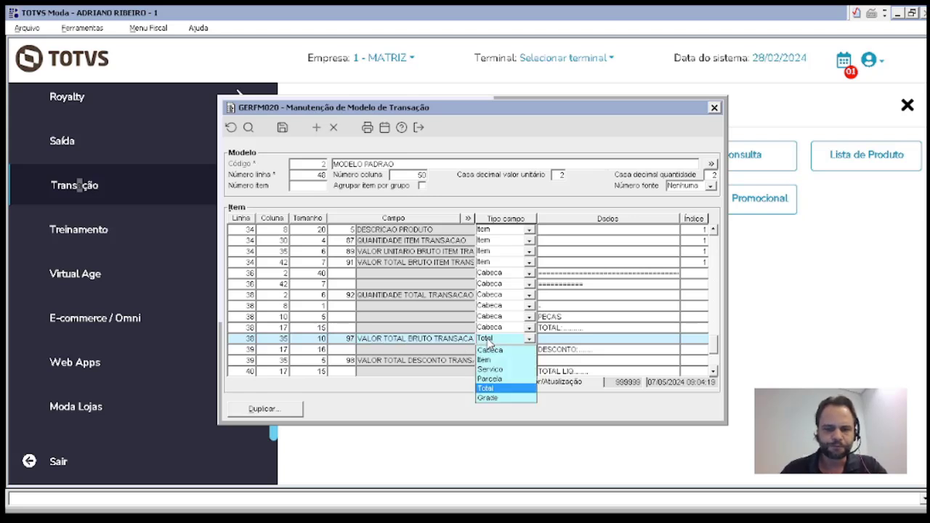
{"action": "left_click", "coordinate": [319, 168]}
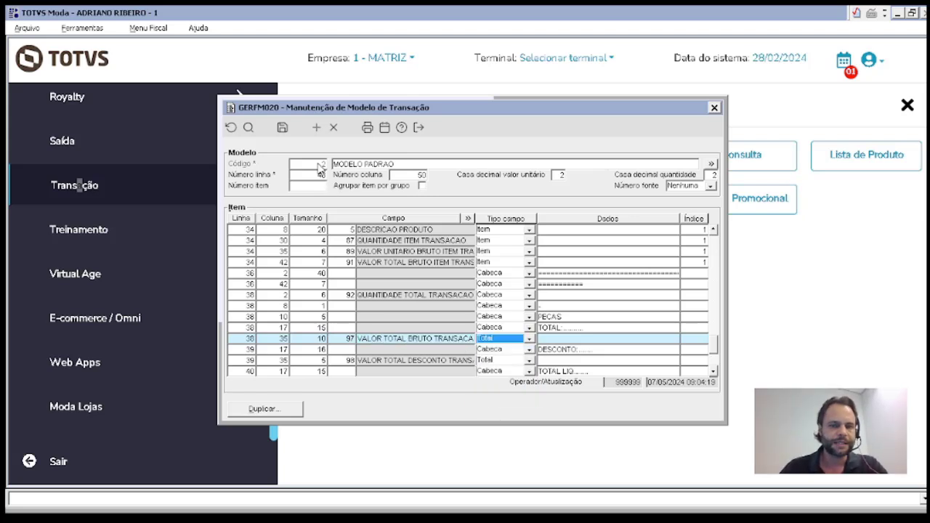
- Load model 4, TRANSACAO EM GRADE, from the model list and examine the field types offered for its GRADE QUANTIDADE PRODUTO row
{"action": "left_click", "coordinate": [320, 165]}
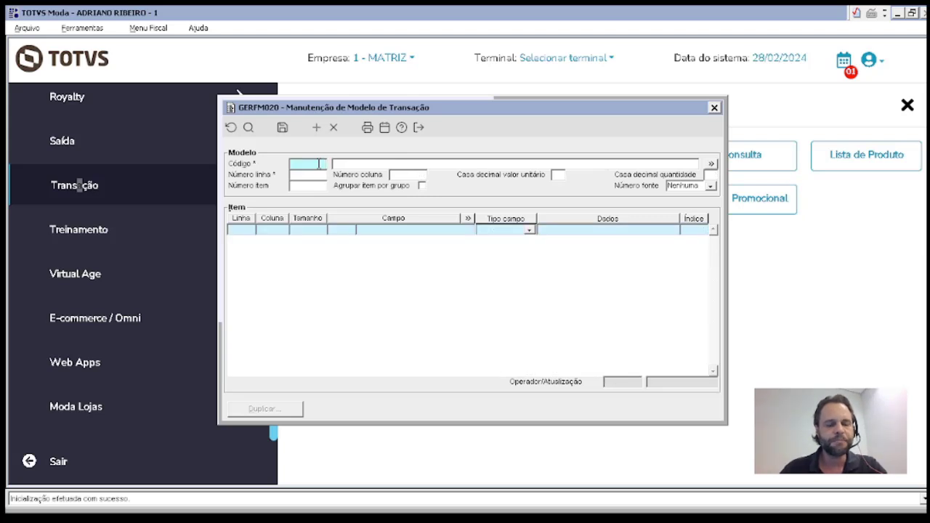
{"action": "double_click", "coordinate": [320, 164]}
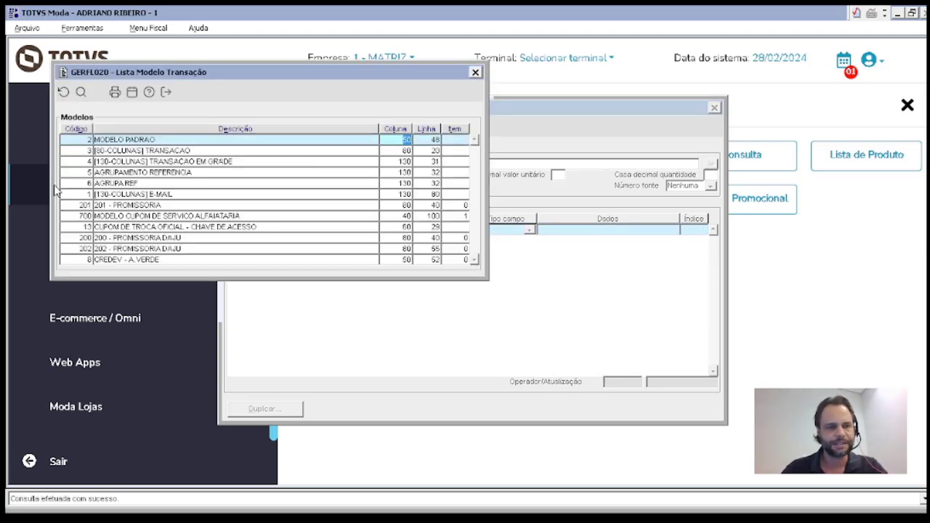
{"action": "double_click", "coordinate": [79, 161]}
{"action": "left_click", "coordinate": [295, 317]}
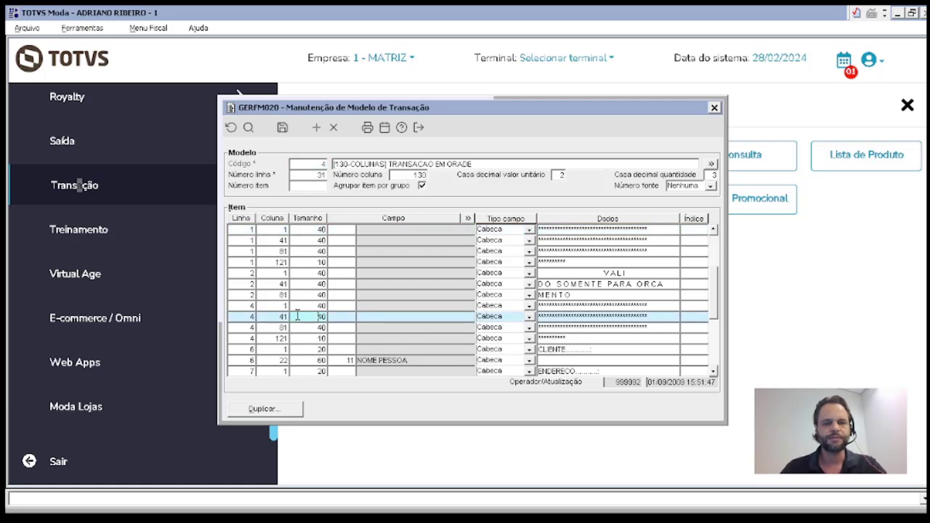
{"action": "scroll", "coordinate": [298, 315], "scroll_direction": "down", "scroll_amount": 4}
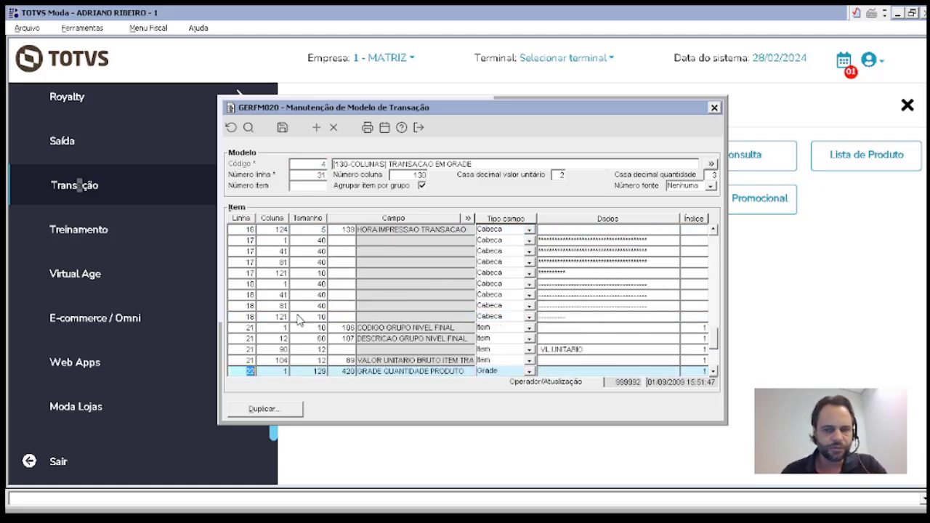
{"action": "scroll", "coordinate": [298, 320], "scroll_direction": "down", "scroll_amount": 2}
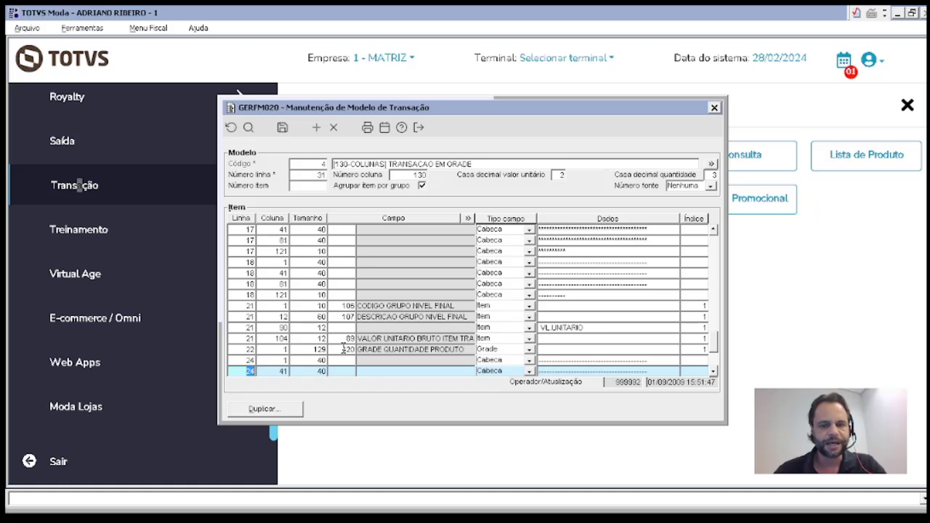
{"action": "left_click", "coordinate": [491, 352]}
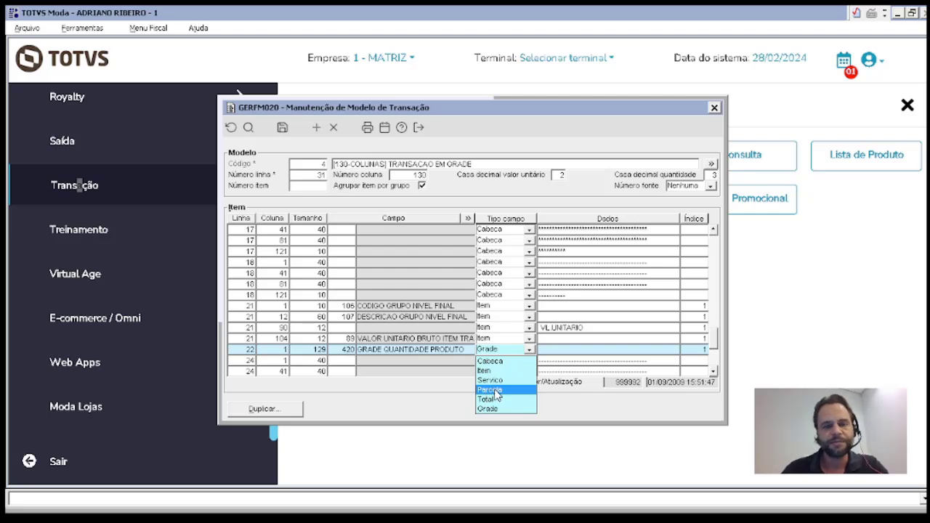
{"action": "left_click", "coordinate": [419, 365]}
- Load model 201 - PROMISSORIA from the model list and examine its installment rows starting at line 15, including their data text
{"action": "key", "text": "F12"}
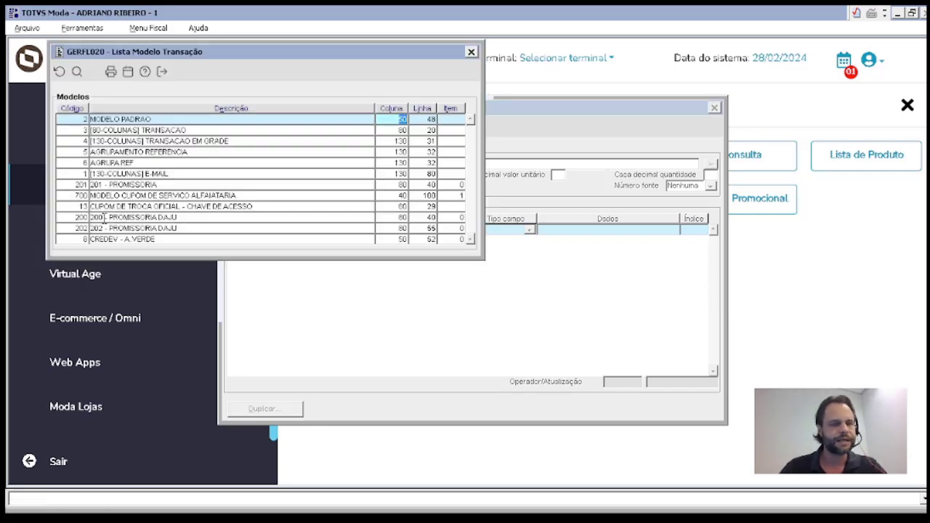
{"action": "double_click", "coordinate": [74, 184]}
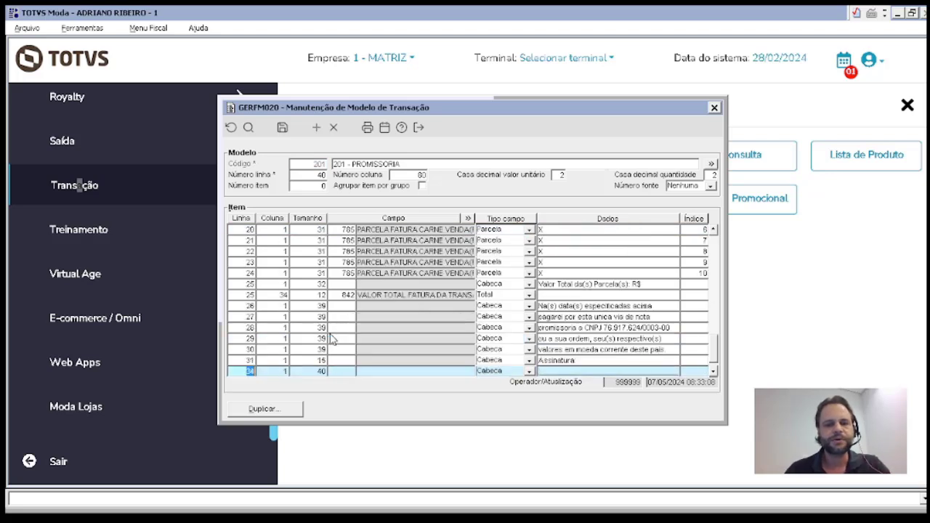
{"action": "scroll", "coordinate": [332, 339], "scroll_direction": "up", "scroll_amount": 1}
{"action": "scroll", "coordinate": [331, 339], "scroll_direction": "up", "scroll_amount": 20}
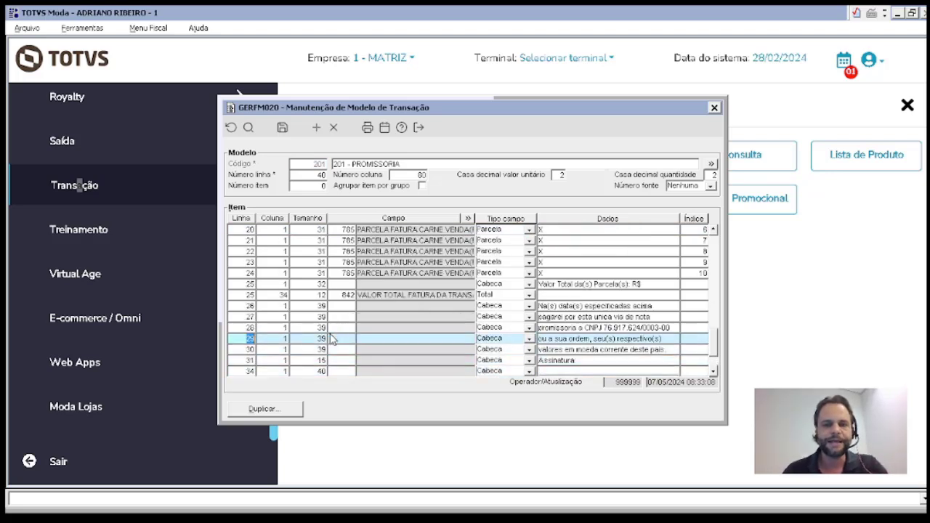
{"action": "scroll", "coordinate": [332, 340], "scroll_direction": "up", "scroll_amount": 2}
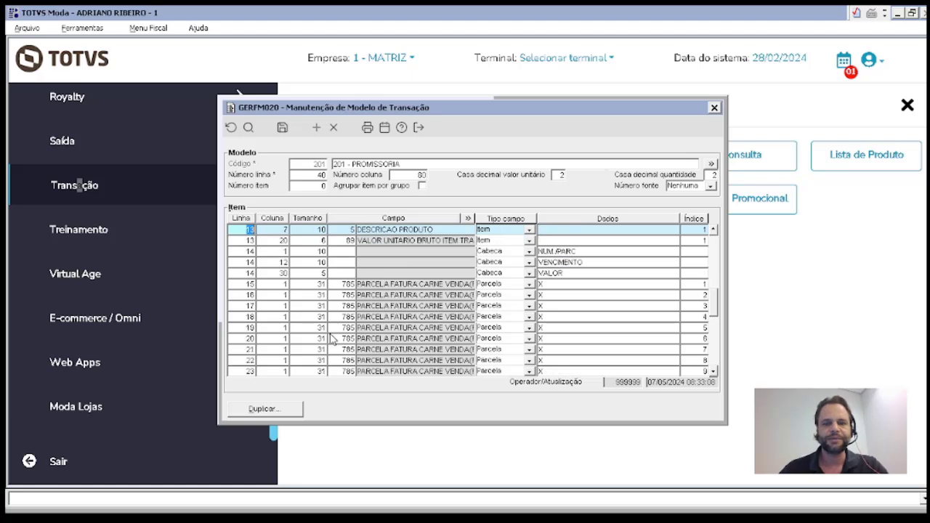
{"action": "scroll", "coordinate": [331, 340], "scroll_direction": "down", "scroll_amount": 5}
{"action": "scroll", "coordinate": [331, 340], "scroll_direction": "down", "scroll_amount": 1}
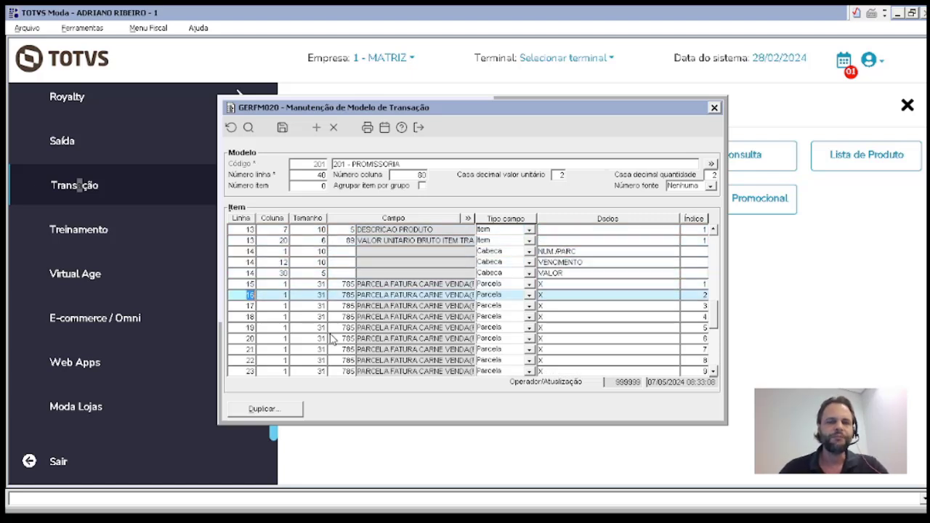
{"action": "left_click_drag", "start_coordinate": [381, 285], "coordinate": [459, 301]}
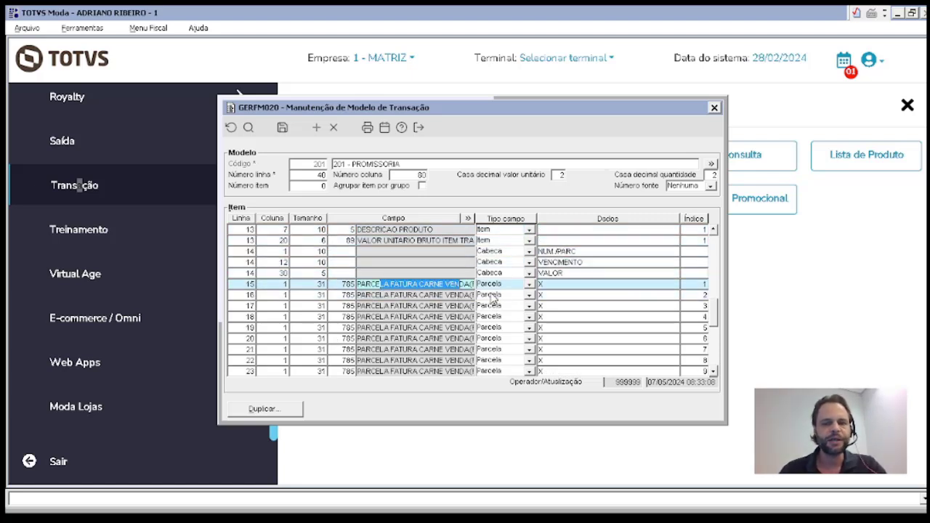
{"action": "left_click", "coordinate": [551, 285]}
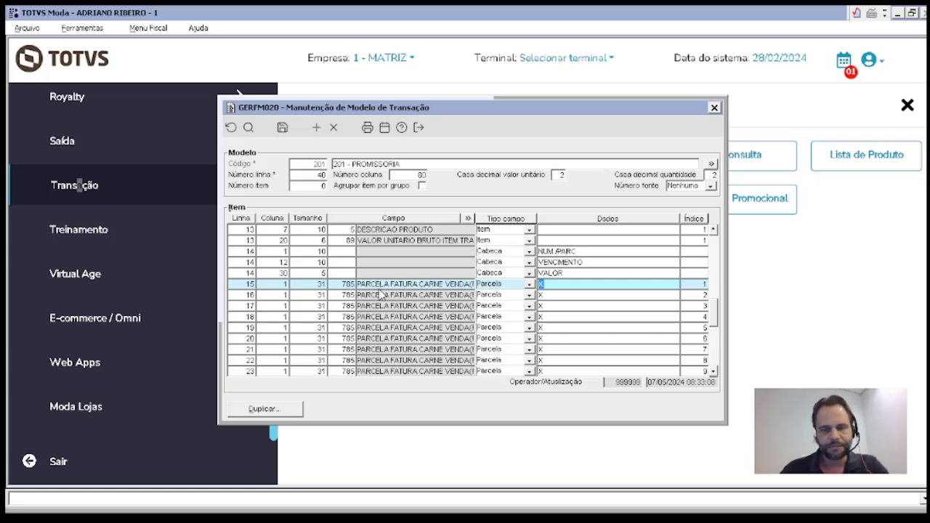
- Examine the installment rows through the index on line 24 and the VALOR TOTAL FATURA row on line 25
{"action": "left_click", "coordinate": [714, 372]}
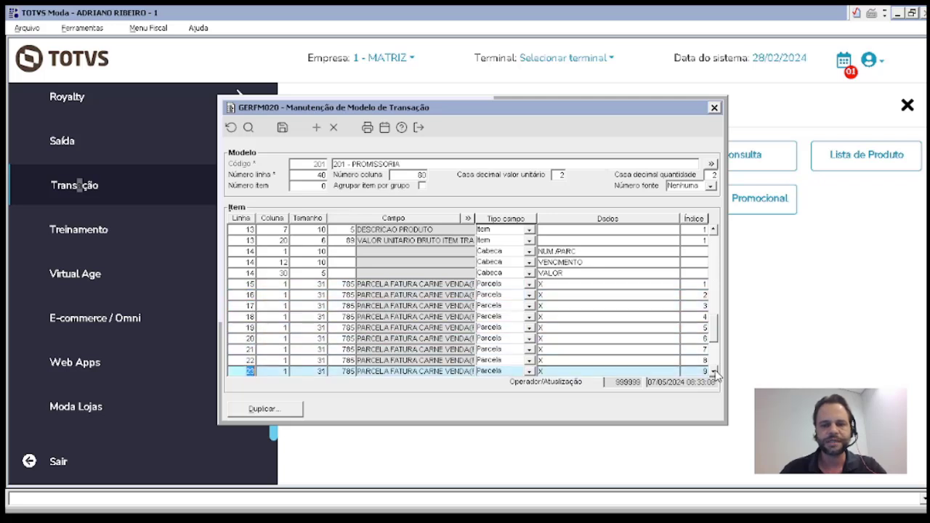
{"action": "left_click", "coordinate": [714, 372]}
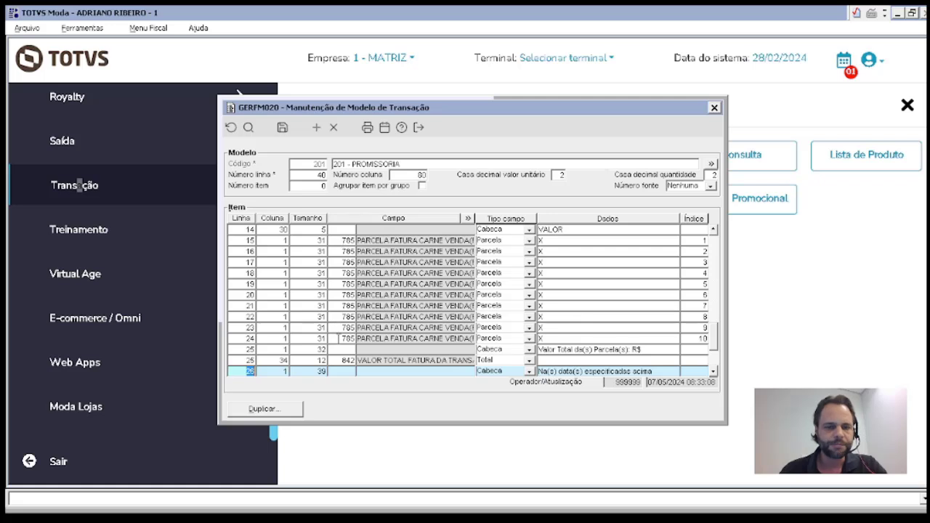
{"action": "left_click", "coordinate": [702, 339]}
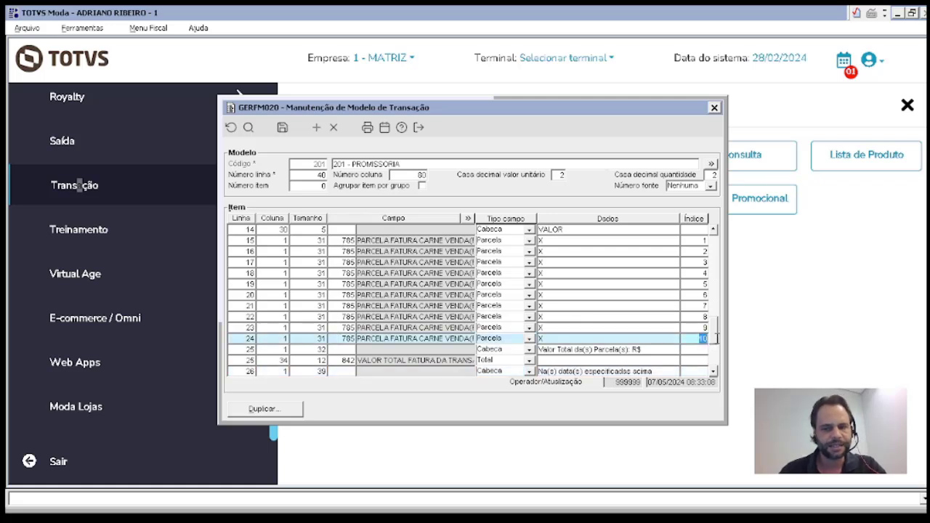
{"action": "left_click", "coordinate": [549, 317]}
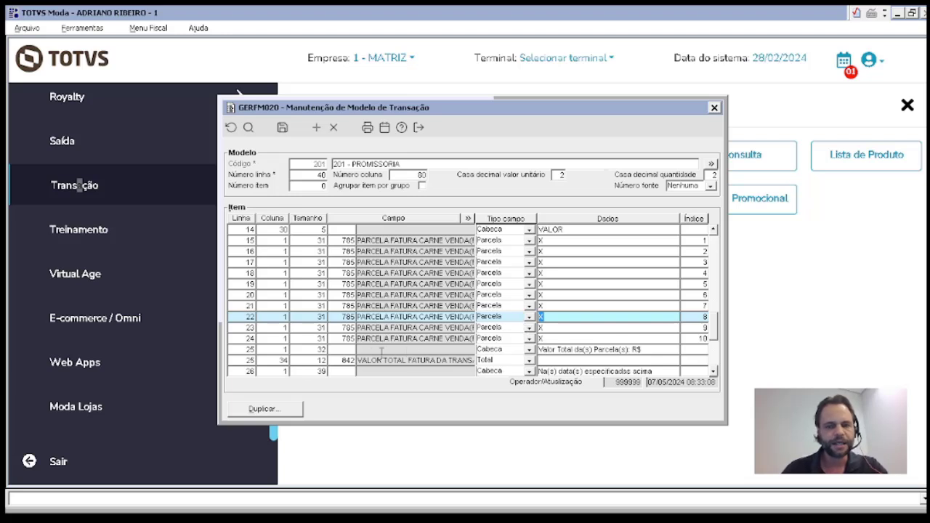
{"action": "left_click", "coordinate": [363, 361]}
{"action": "left_click_drag", "start_coordinate": [361, 361], "coordinate": [444, 364]}
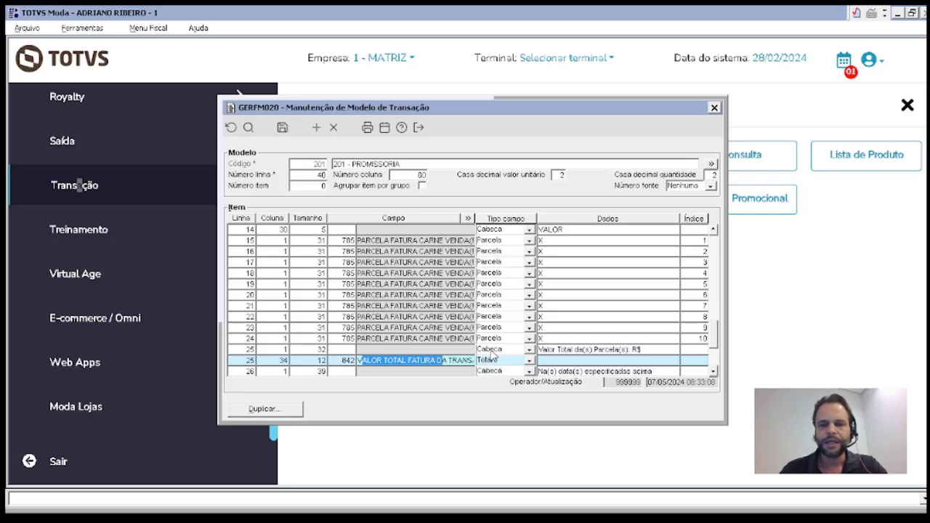
- Examine the promissory note's closing text rows through the signature and the field types offered for line 29, keeping Cabeca
{"action": "left_click", "coordinate": [714, 373]}
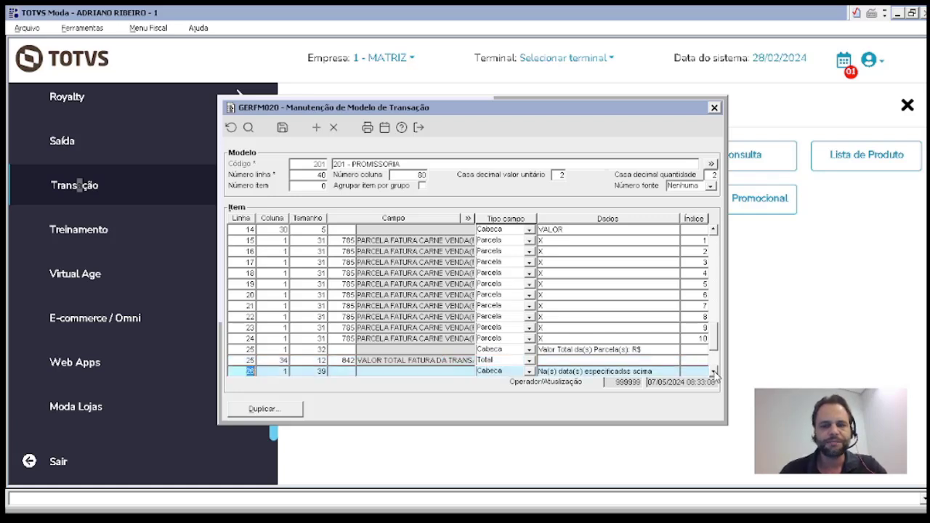
{"action": "left_click", "coordinate": [714, 372]}
{"action": "left_click", "coordinate": [713, 372]}
{"action": "left_click", "coordinate": [714, 372]}
{"action": "left_click", "coordinate": [714, 372]}
{"action": "left_click", "coordinate": [714, 372]}
{"action": "left_click", "coordinate": [713, 373]}
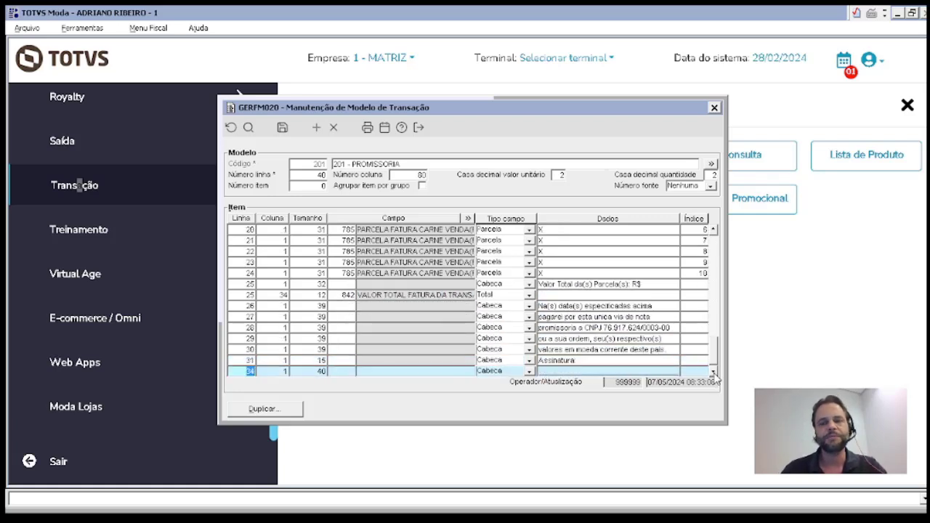
{"action": "left_click", "coordinate": [509, 339]}
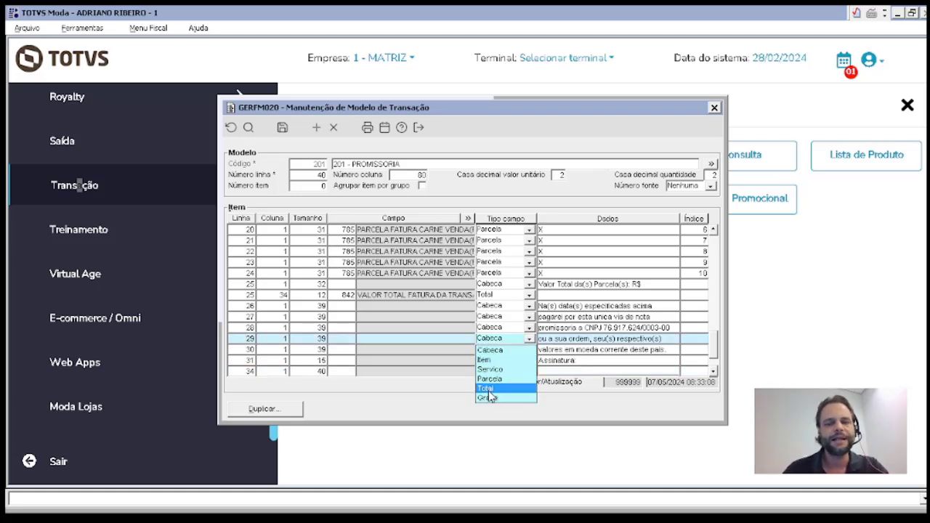
{"action": "left_click", "coordinate": [482, 349]}
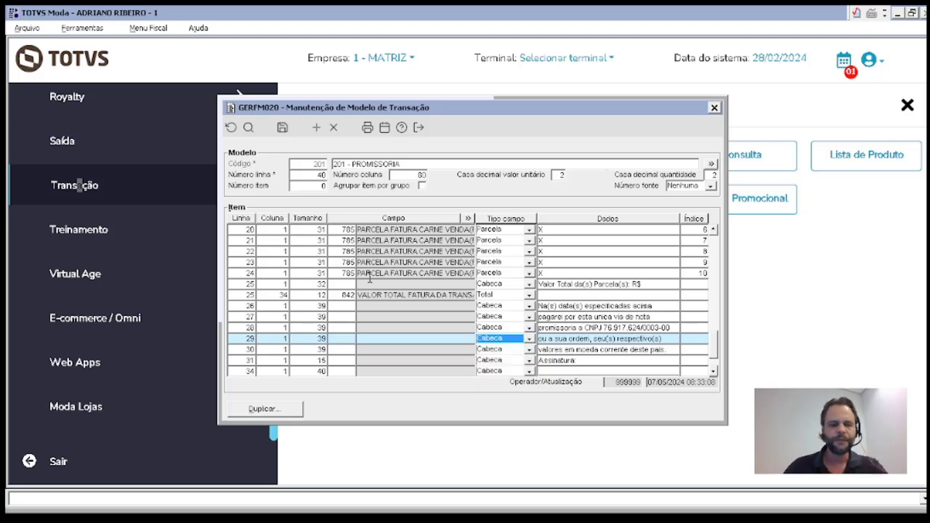
- Reload model 2 and examine the line and column position of its first item row
{"action": "key", "text": "F4"}
{"action": "type", "text": "2"}
{"action": "key", "text": "Return"}
{"action": "left_click", "coordinate": [371, 276]}
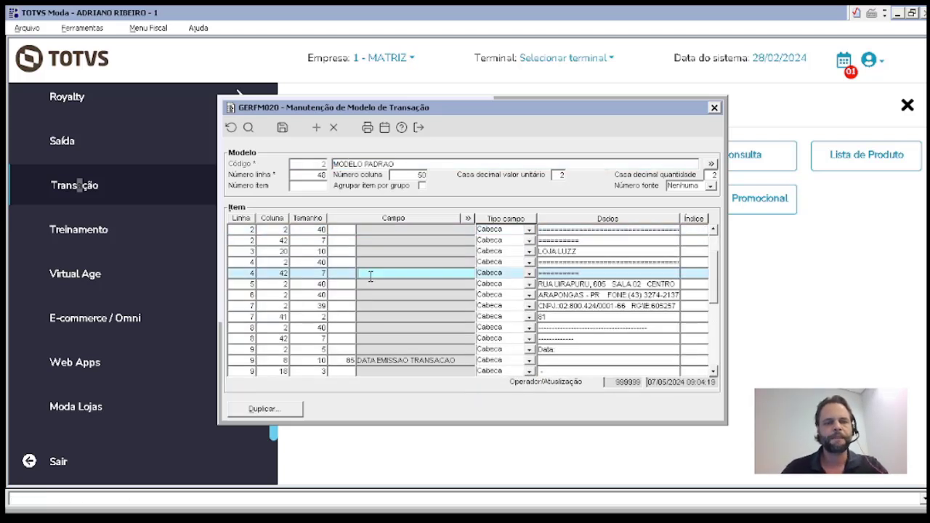
{"action": "key", "text": "ctrl+Home"}
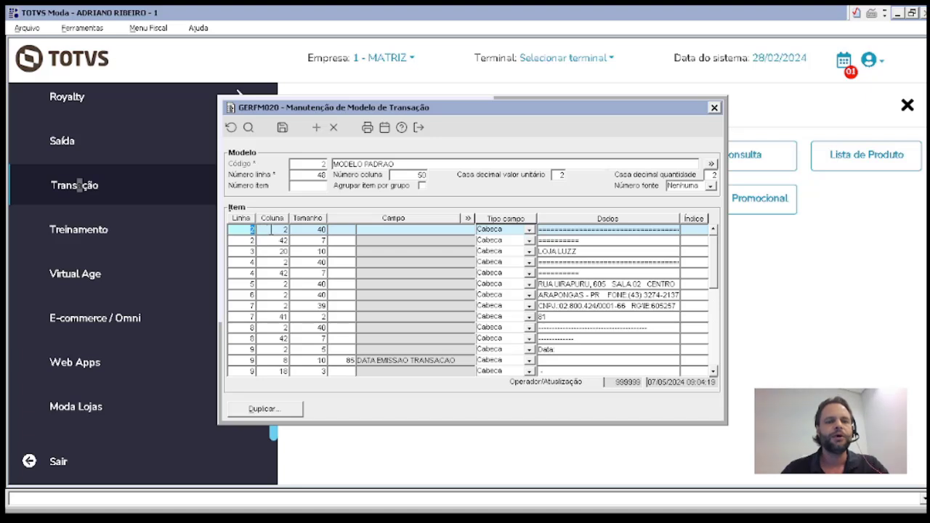
{"action": "key", "text": "Tab"}
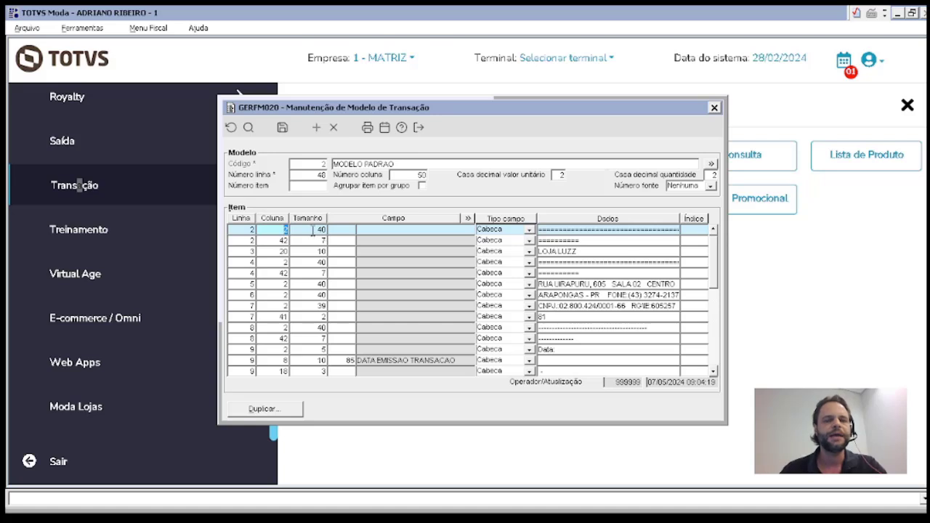
- Examine the size of the first line 2 row and the equals-sign data text of both line 2 rows
{"action": "left_click", "coordinate": [314, 230]}
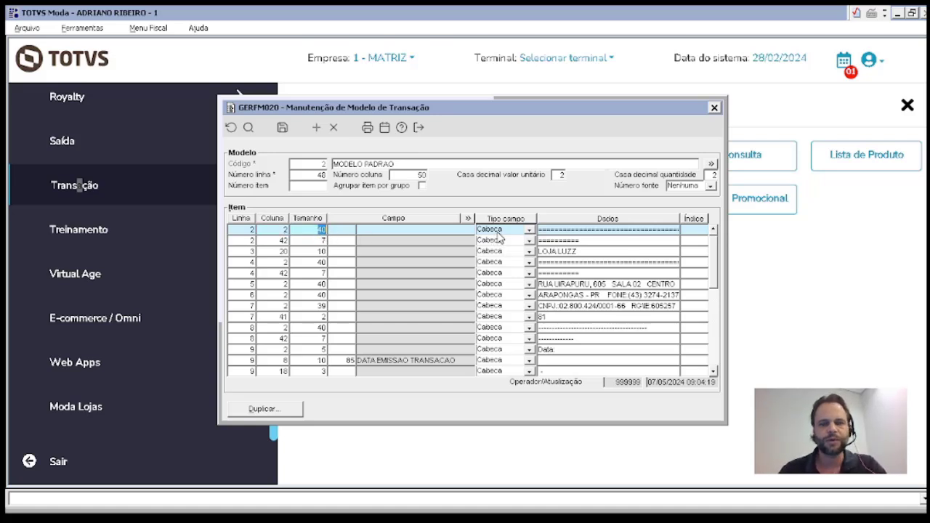
{"action": "left_click_drag", "start_coordinate": [671, 230], "coordinate": [529, 218]}
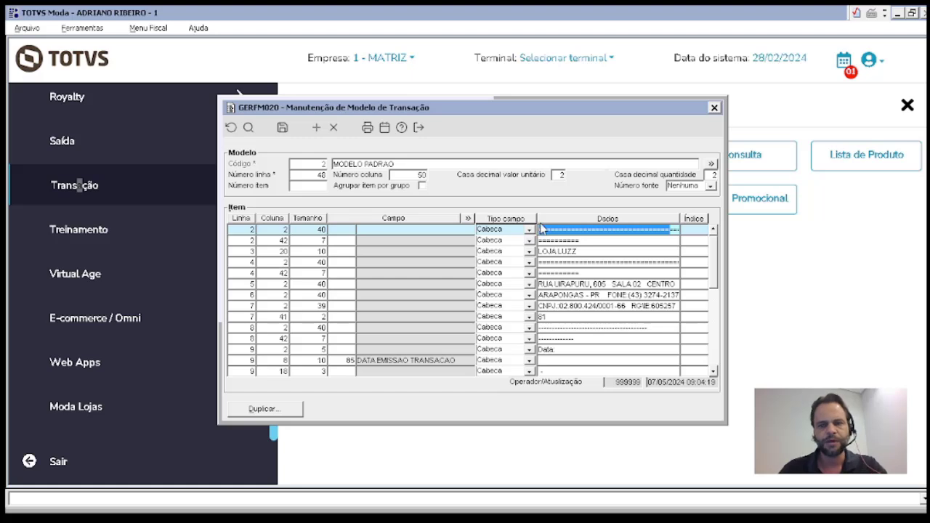
{"action": "left_click_drag", "start_coordinate": [540, 229], "coordinate": [684, 228]}
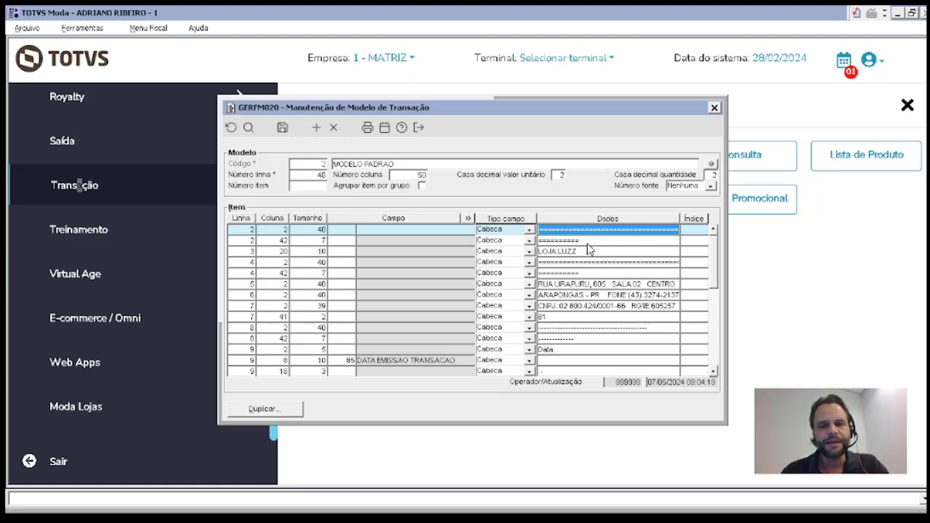
{"action": "left_click_drag", "start_coordinate": [587, 241], "coordinate": [540, 237]}
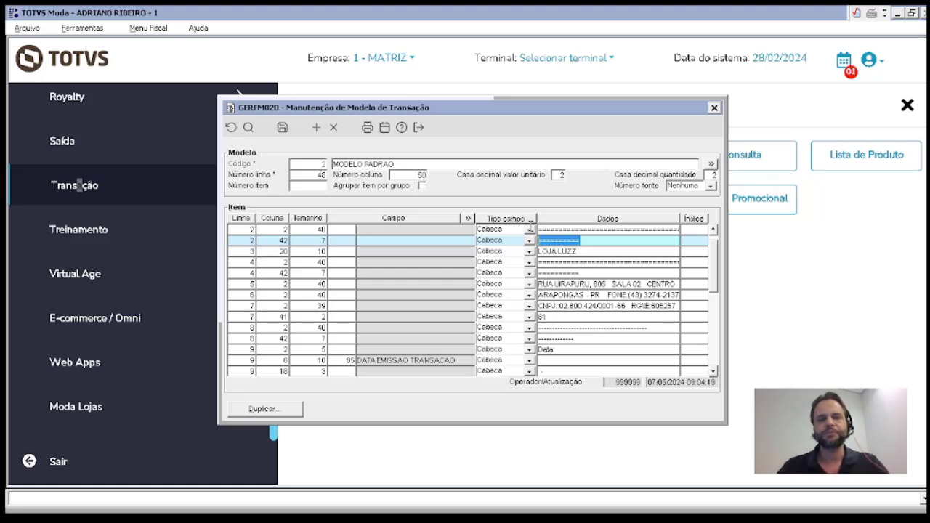
{"action": "left_click", "coordinate": [573, 229]}
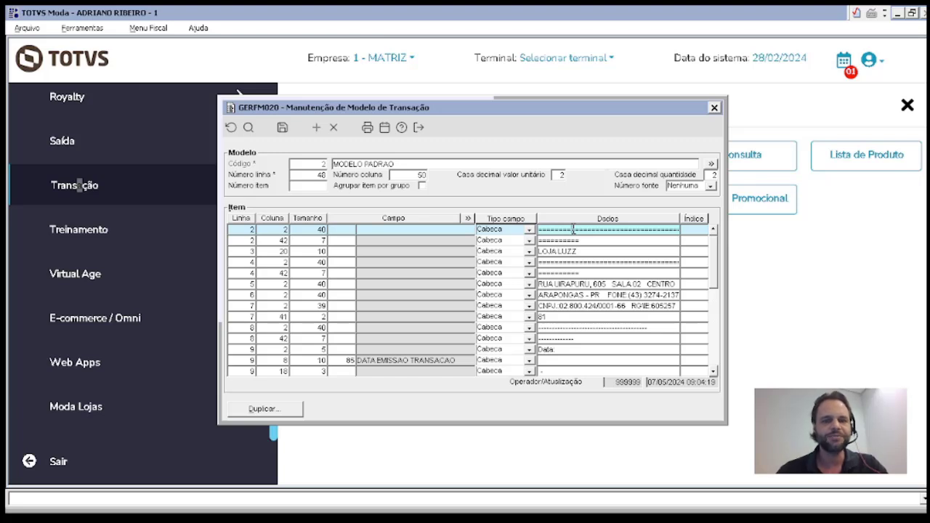
- Examine the second line 2 row's line, column and data text against the size of the first row
{"action": "left_click", "coordinate": [241, 240]}
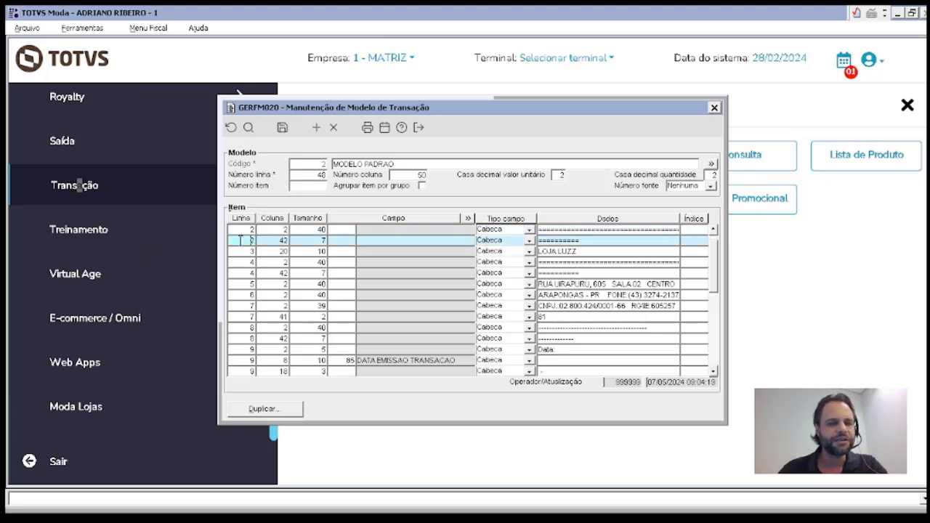
{"action": "left_click_drag", "start_coordinate": [241, 240], "coordinate": [263, 246]}
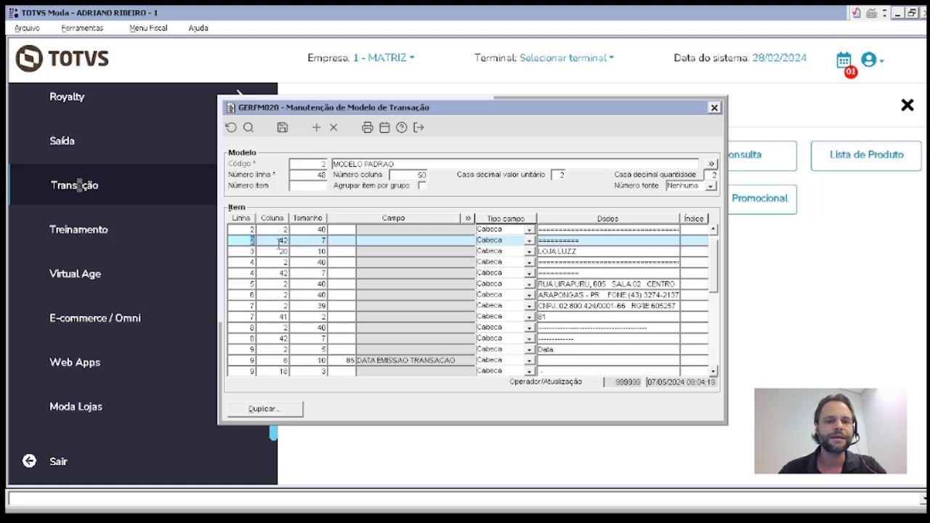
{"action": "left_click", "coordinate": [322, 230]}
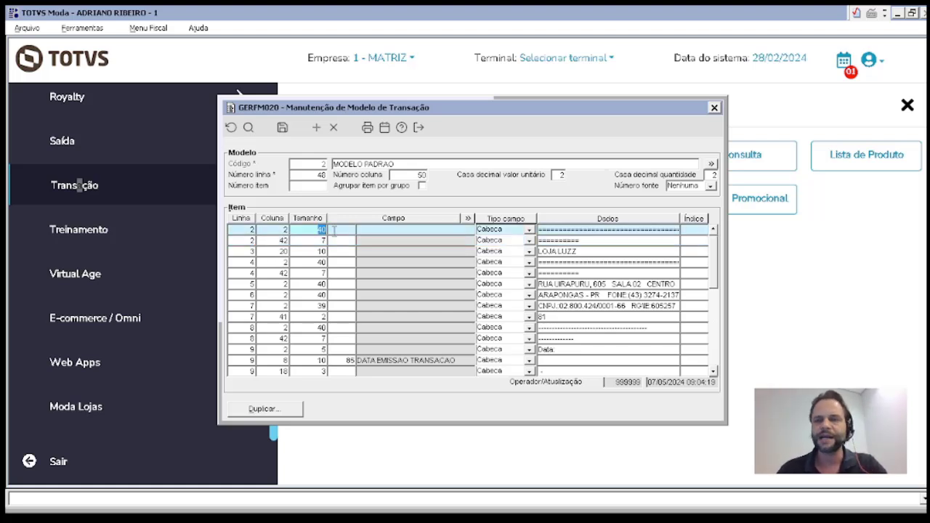
{"action": "left_click", "coordinate": [282, 240]}
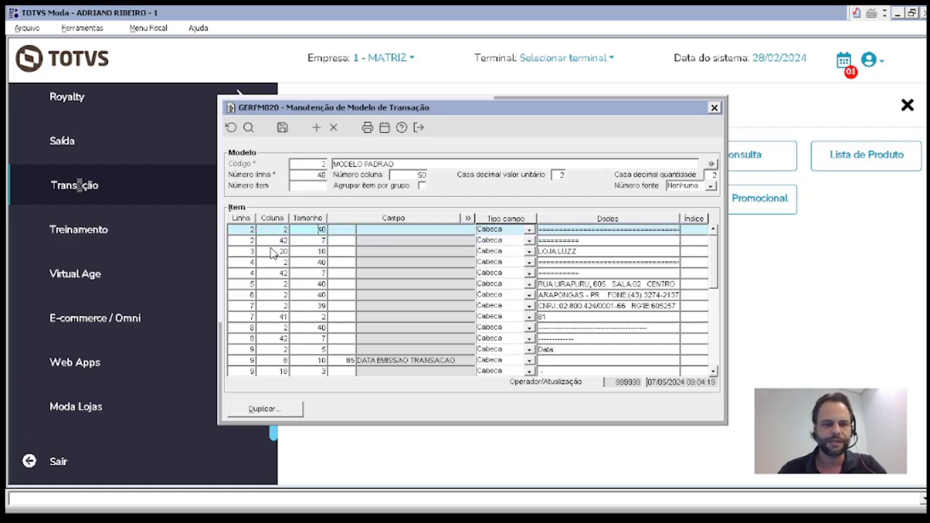
{"action": "left_click_drag", "start_coordinate": [271, 245], "coordinate": [298, 247]}
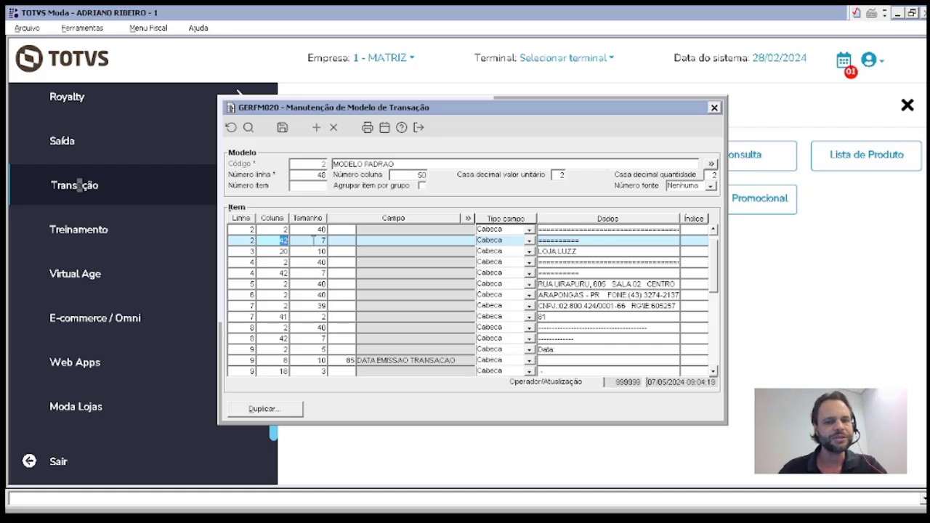
{"action": "left_click", "coordinate": [603, 240]}
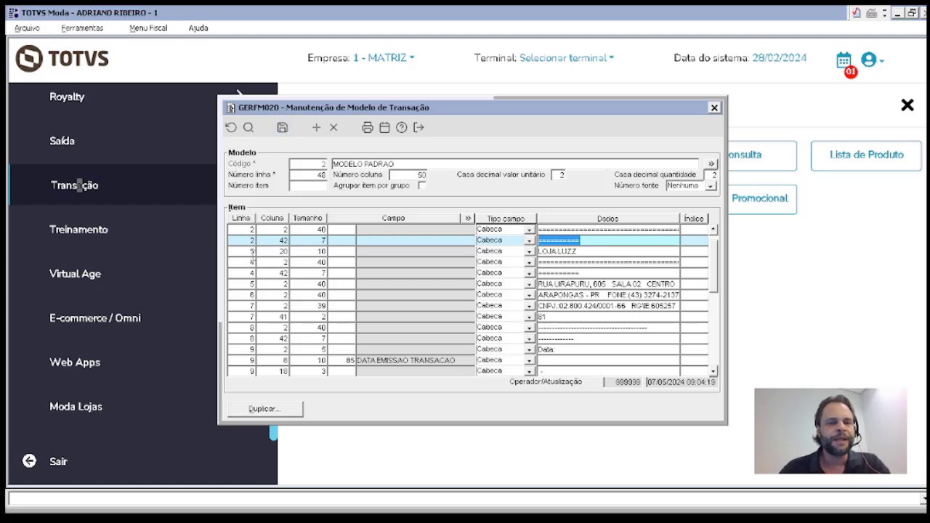
- Examine the line and column position of the LOJA LUZZ row against the row above it
{"action": "left_click", "coordinate": [254, 252]}
{"action": "left_click", "coordinate": [255, 252]}
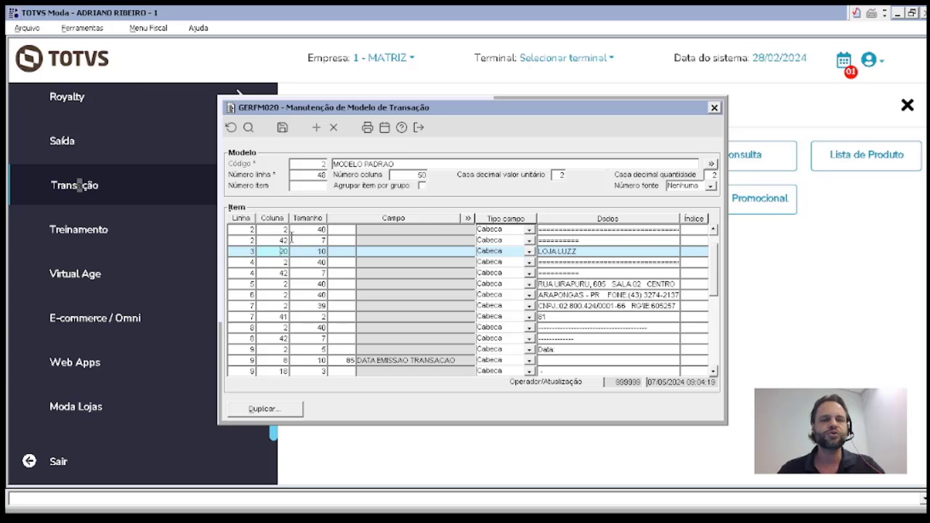
{"action": "left_click", "coordinate": [314, 240]}
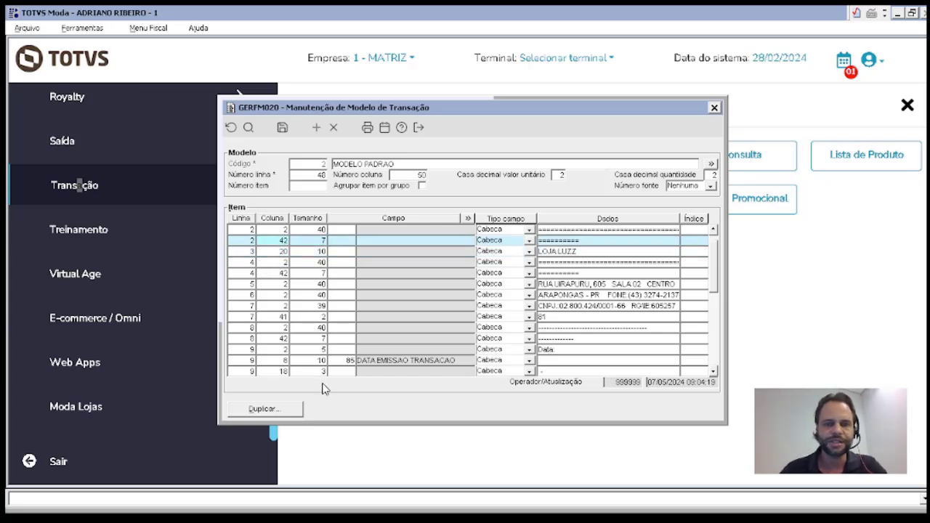
{"action": "left_click", "coordinate": [261, 251]}
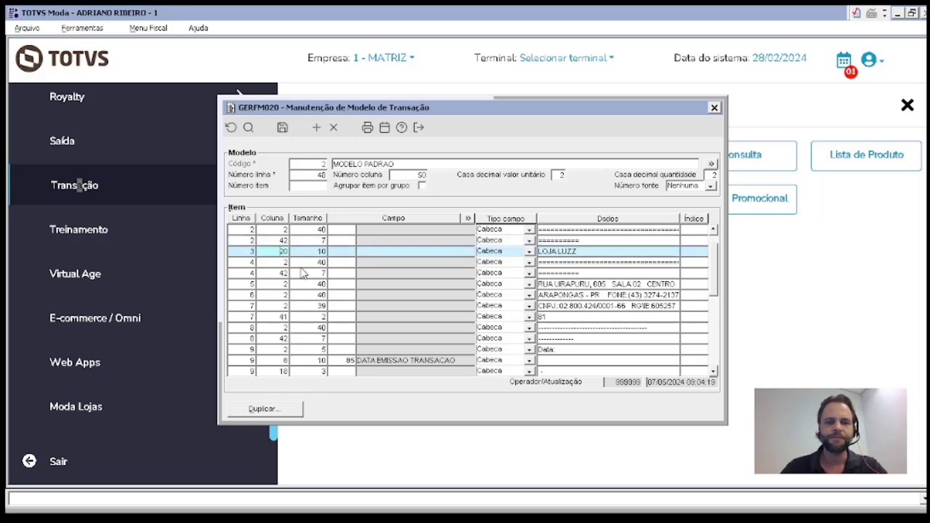
- Try to set the column of the second line 2 row to 40
{"action": "left_click", "coordinate": [273, 240]}
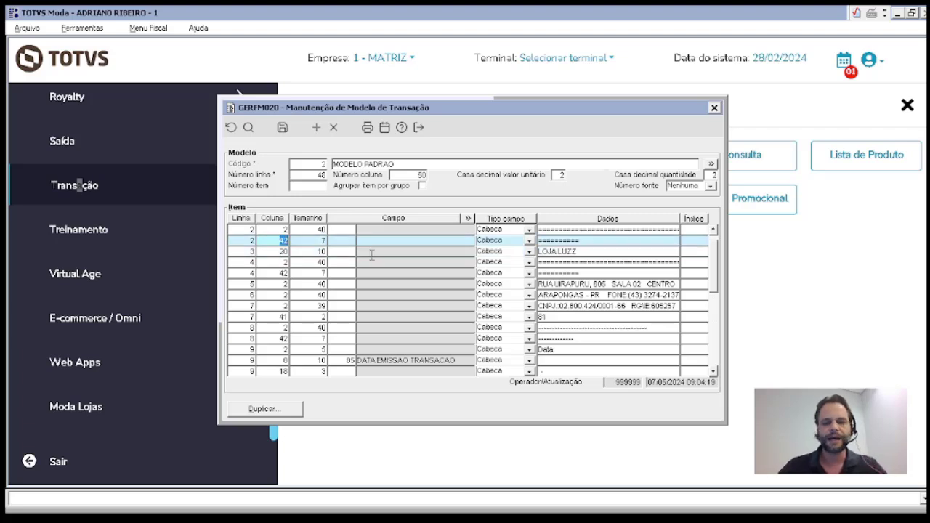
{"action": "type", "text": "40"}
{"action": "key", "text": "Tab"}
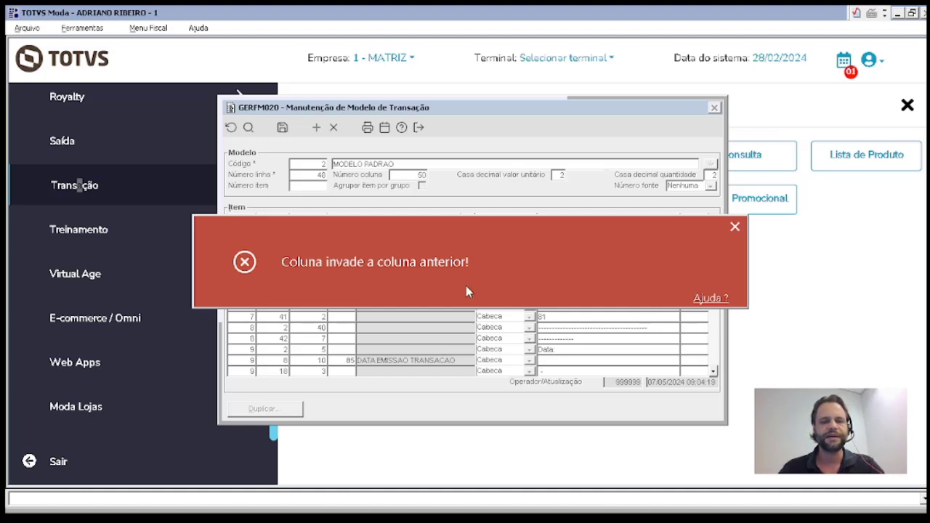
{"action": "left_click", "coordinate": [736, 229]}
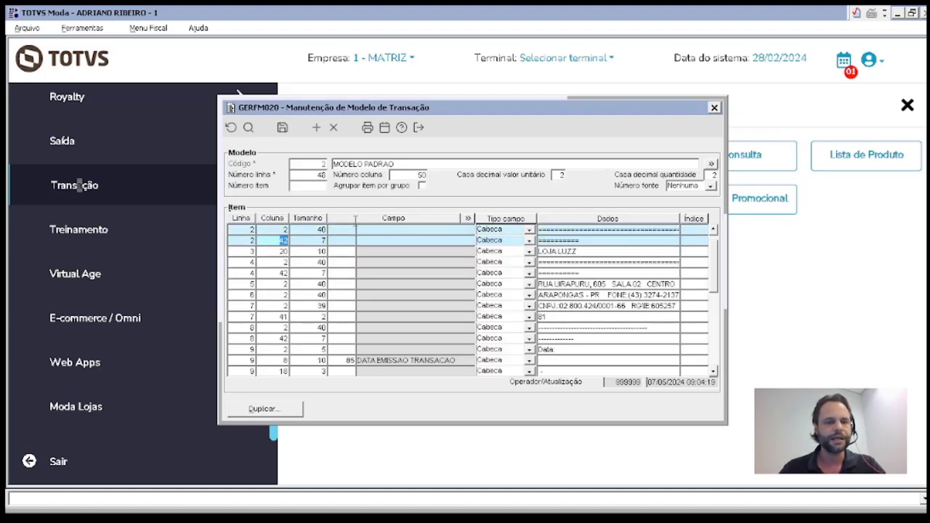
- Compare the first line 2 row's column and size with the starting column of the second row
{"action": "left_click", "coordinate": [282, 230]}
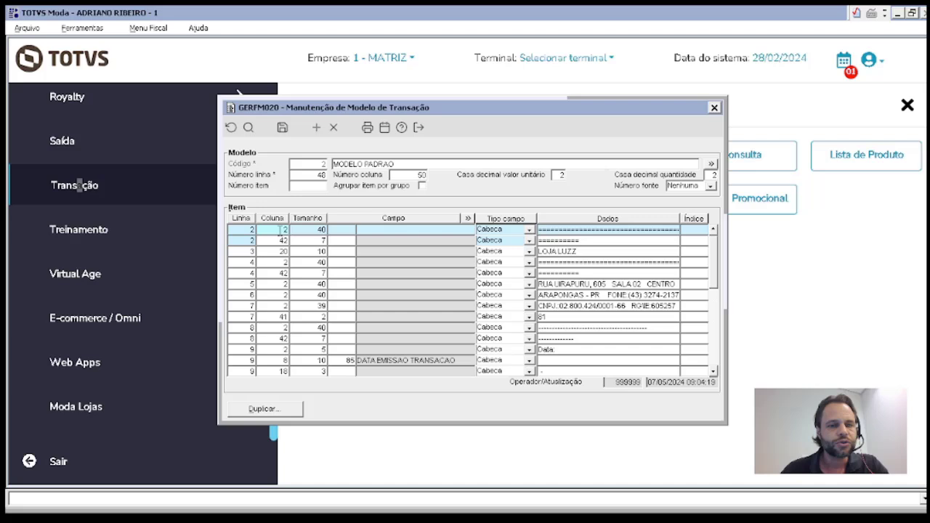
{"action": "left_click", "coordinate": [310, 233]}
{"action": "left_click", "coordinate": [295, 241]}
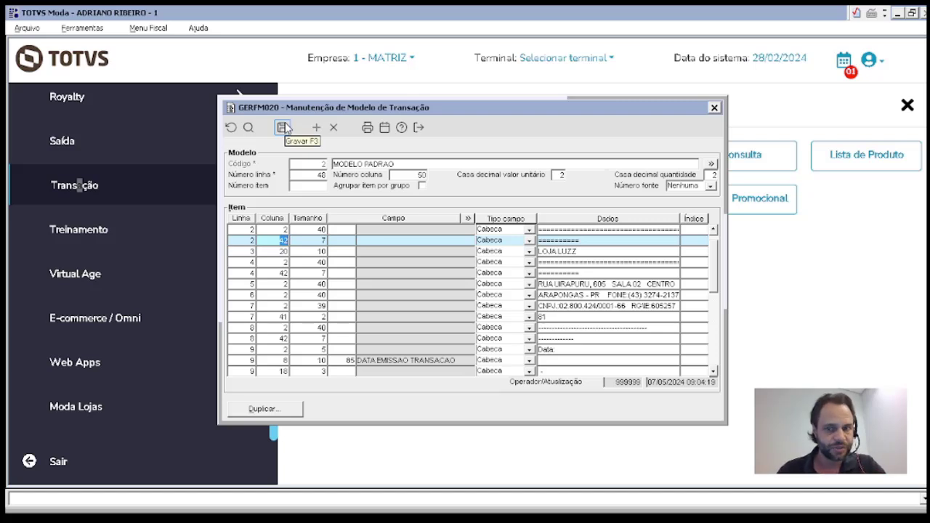
- Examine the data text and size of the Data: label row on line 9
{"action": "left_click", "coordinate": [412, 327]}
{"action": "key", "text": "Down"}
{"action": "key", "text": "Down"}
{"action": "key", "text": "Down"}
{"action": "key", "text": "Down"}
{"action": "key", "text": "Down"}
{"action": "key", "text": "Down"}
{"action": "key", "text": "Down"}
{"action": "key", "text": "Down"}
{"action": "key", "text": "Down"}
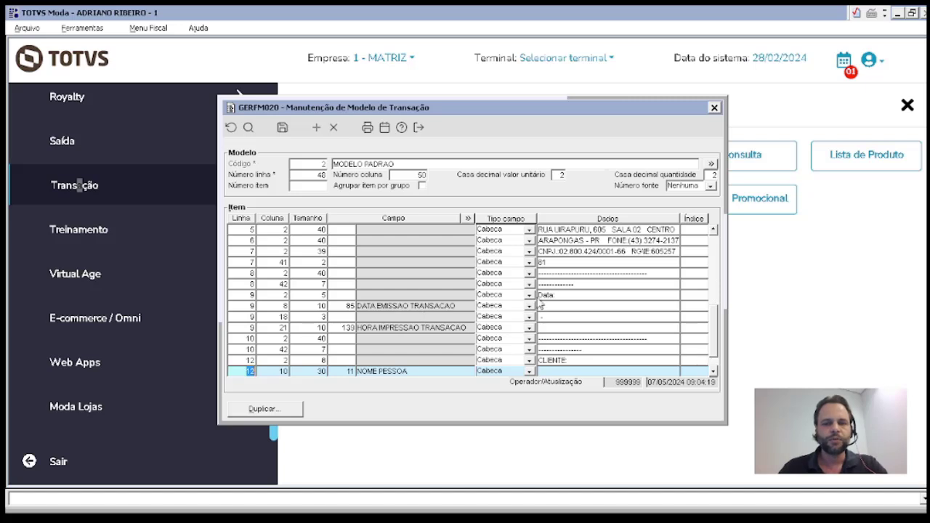
{"action": "left_click", "coordinate": [575, 304]}
{"action": "left_click", "coordinate": [569, 296]}
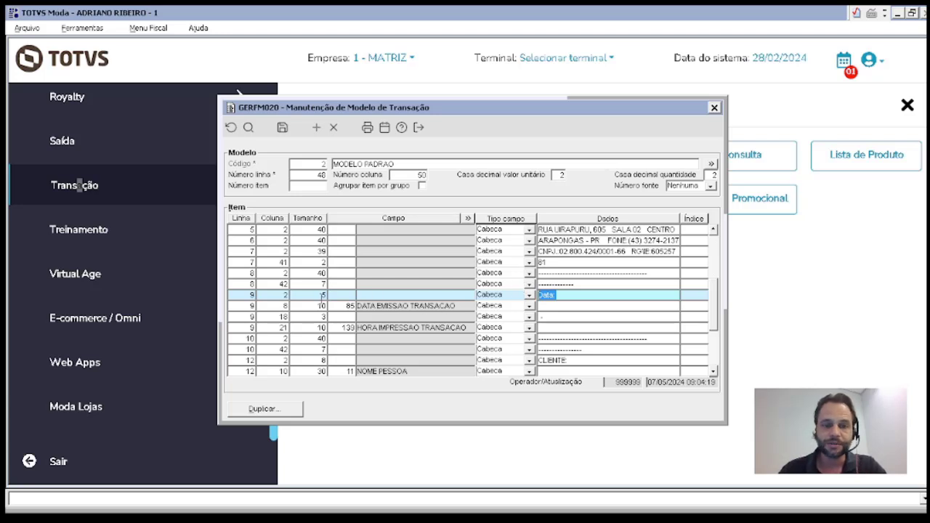
{"action": "left_click", "coordinate": [323, 295]}
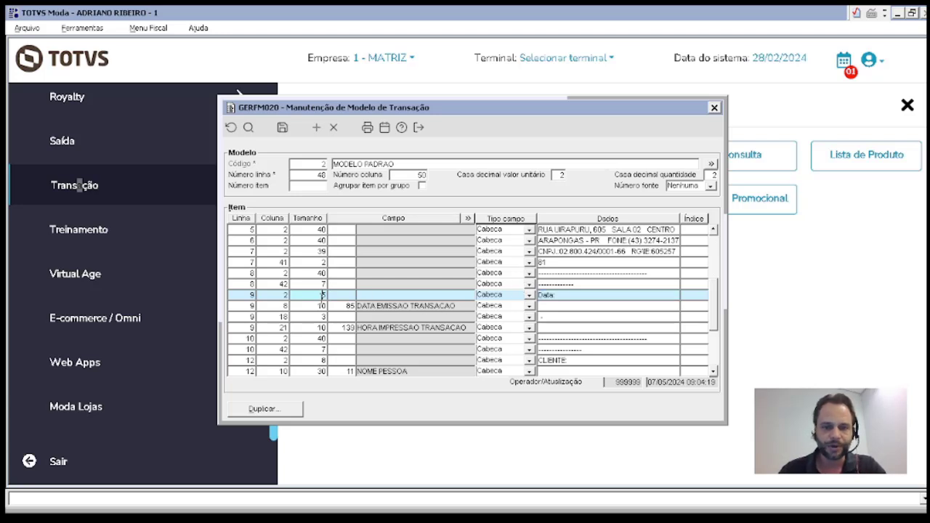
- Examine the column, size and field code of the DATA EMISSAO TRANSACAO row following the Data: label
{"action": "left_click", "coordinate": [251, 309]}
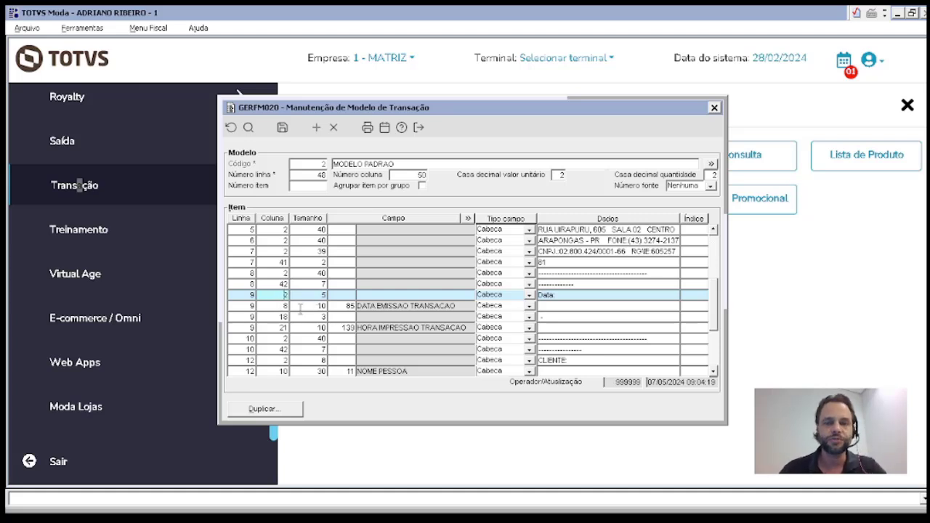
{"action": "key", "text": "Down"}
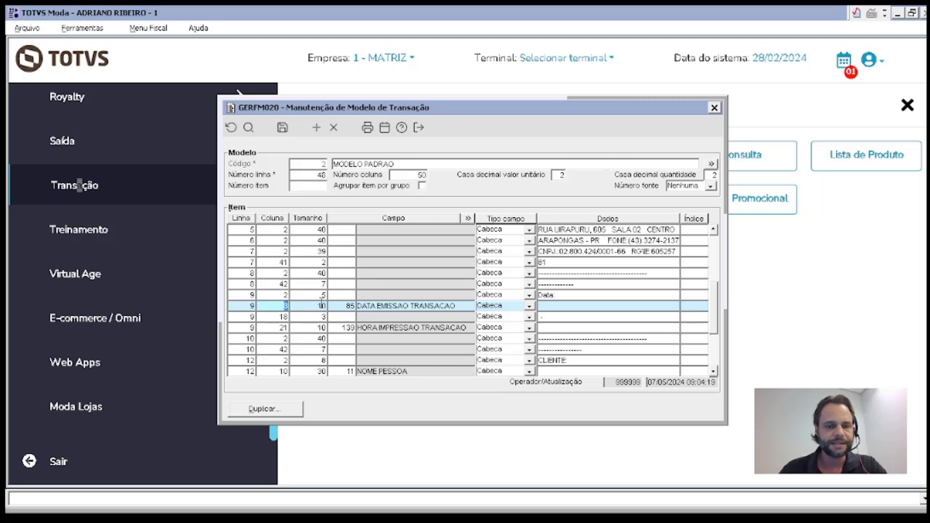
{"action": "left_click_drag", "start_coordinate": [313, 306], "coordinate": [374, 313]}
{"action": "left_click", "coordinate": [347, 305]}
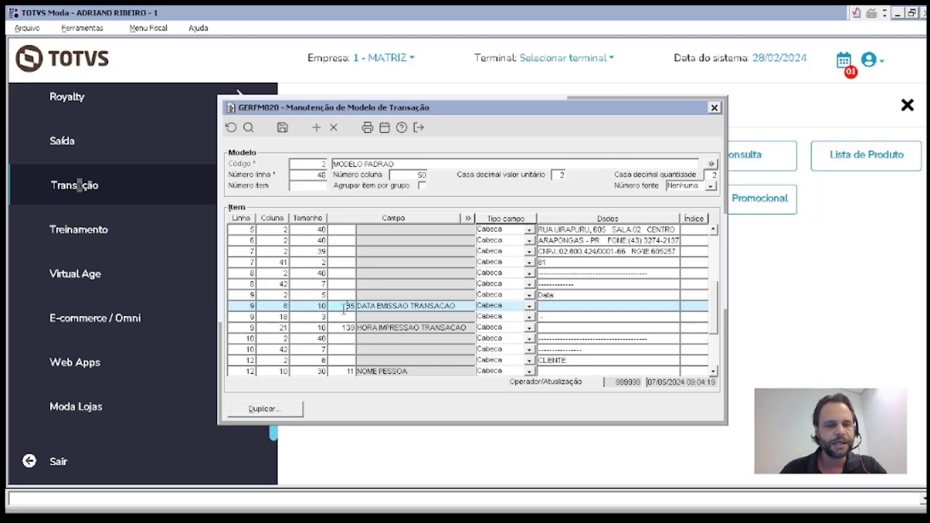
- Search the data field list for descriptions matching -*DATA-*EMIS-* and select DATA EMISSAO TRANSACAO, code 85, for the line 9 row
{"action": "double_click", "coordinate": [415, 284]}
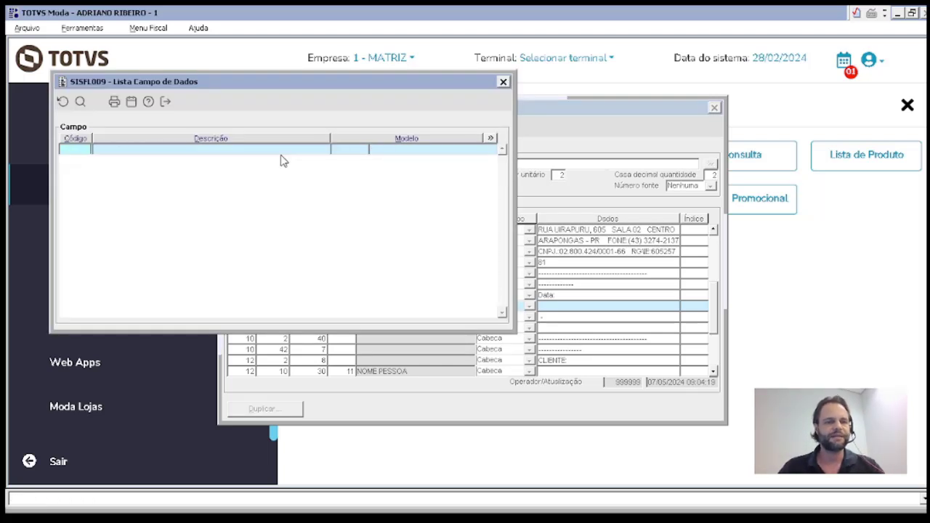
{"action": "type", "text": "*DA"}
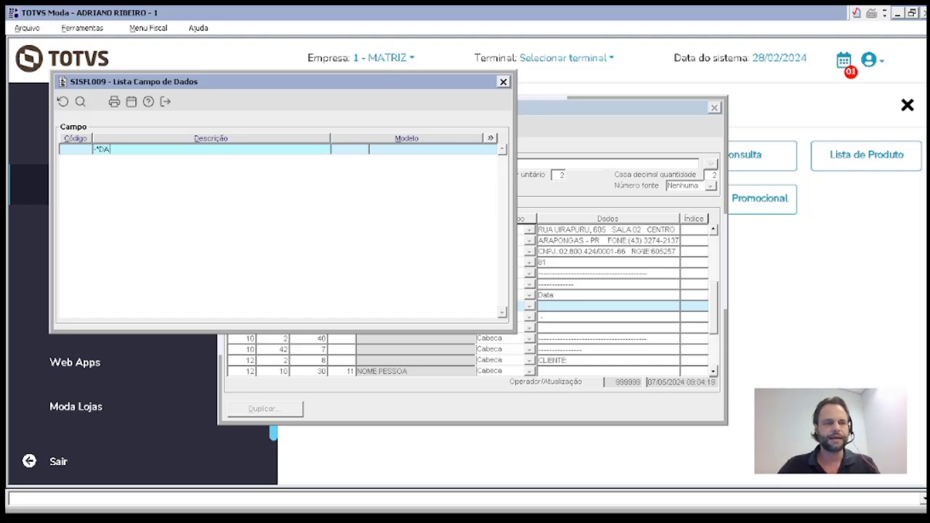
{"action": "type", "text": "TA888"}
{"action": "key", "text": "BackSpace"}
{"action": "key", "text": "BackSpace"}
{"action": "key", "text": "BackSpace"}
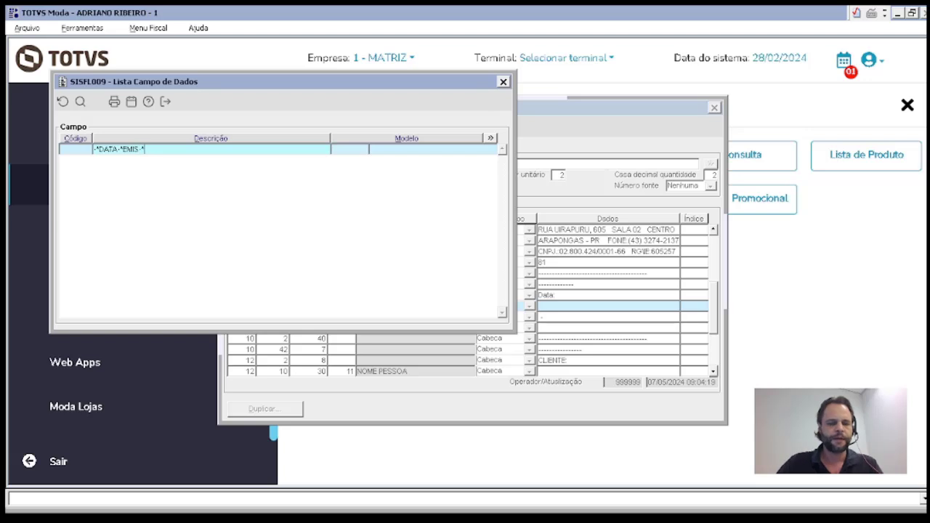
{"action": "key", "text": "Return"}
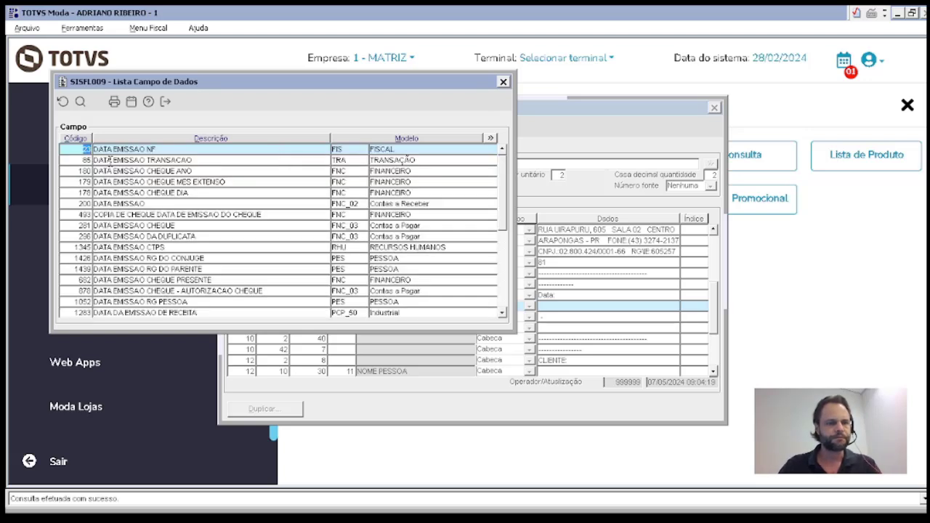
{"action": "double_click", "coordinate": [407, 159]}
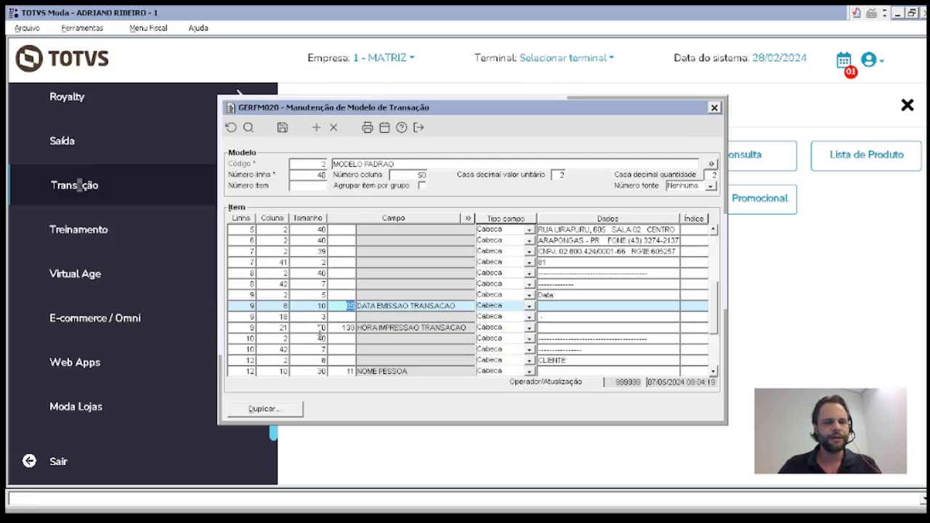
{"action": "key", "text": "Tab"}
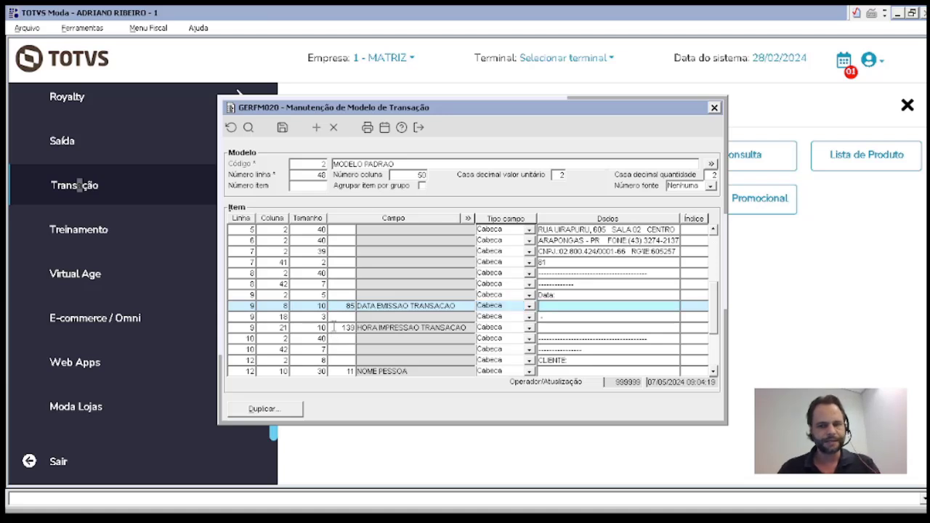
- Examine the hyphen separator row on line 9 and its column position relative to the issue date field
{"action": "left_click", "coordinate": [334, 318]}
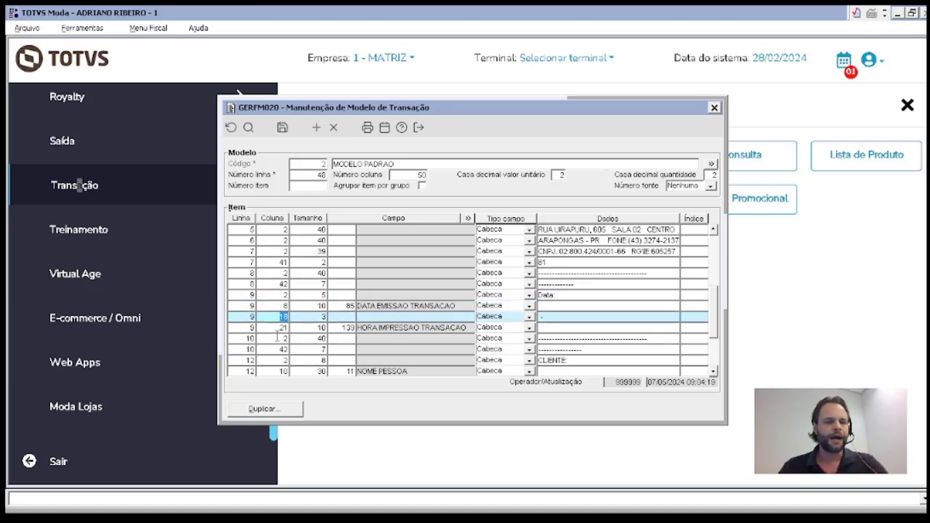
{"action": "left_click", "coordinate": [250, 317]}
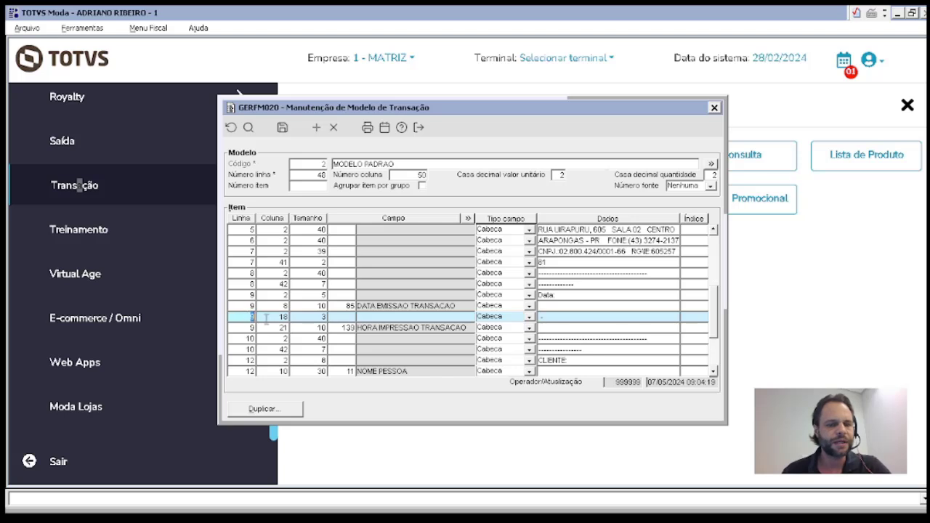
{"action": "left_click", "coordinate": [284, 305]}
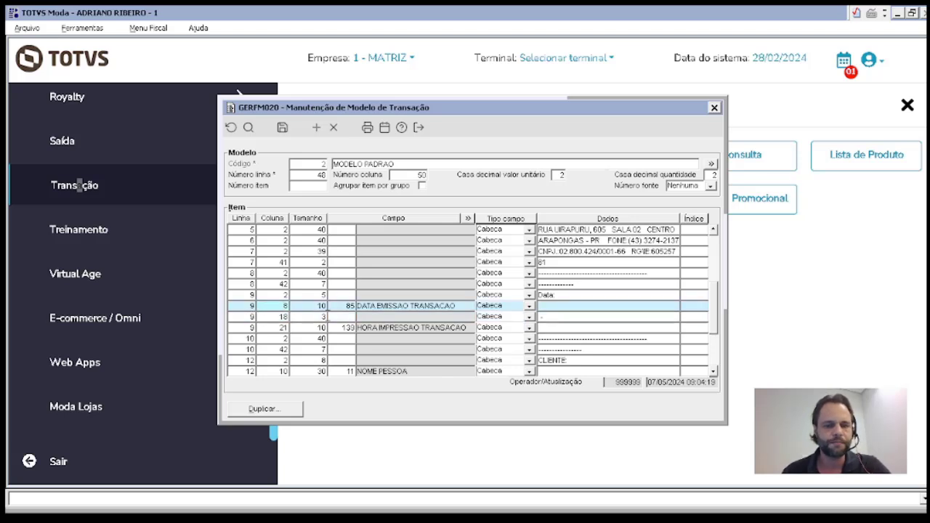
{"action": "left_click", "coordinate": [276, 317]}
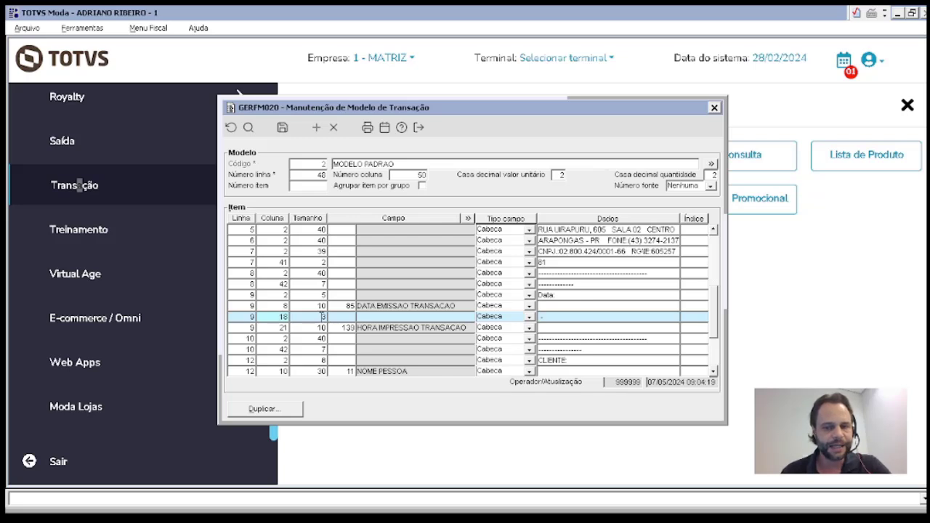
- Check the hyphen separator and HORA IMPRESSAO TRANSACAO rows on line 9, and save the MODELO PADRAO model
{"action": "left_click", "coordinate": [551, 318]}
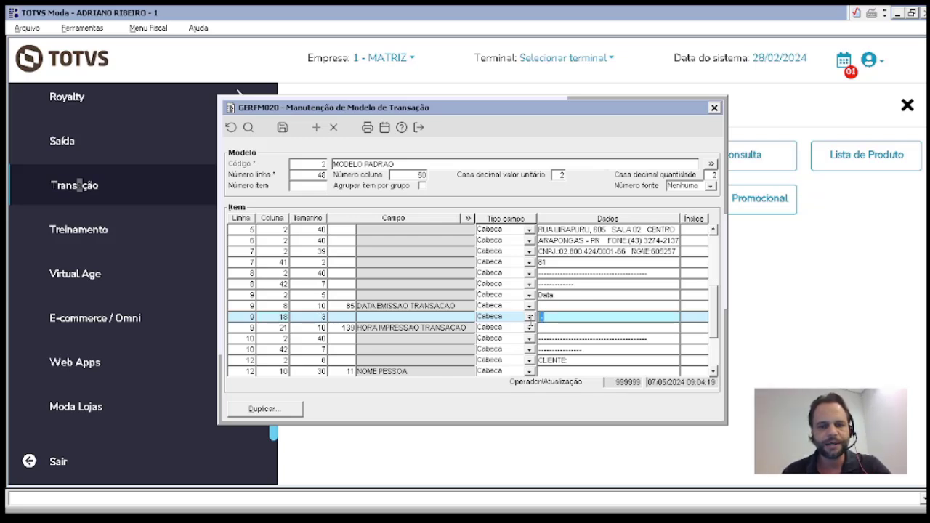
{"action": "left_click", "coordinate": [462, 328]}
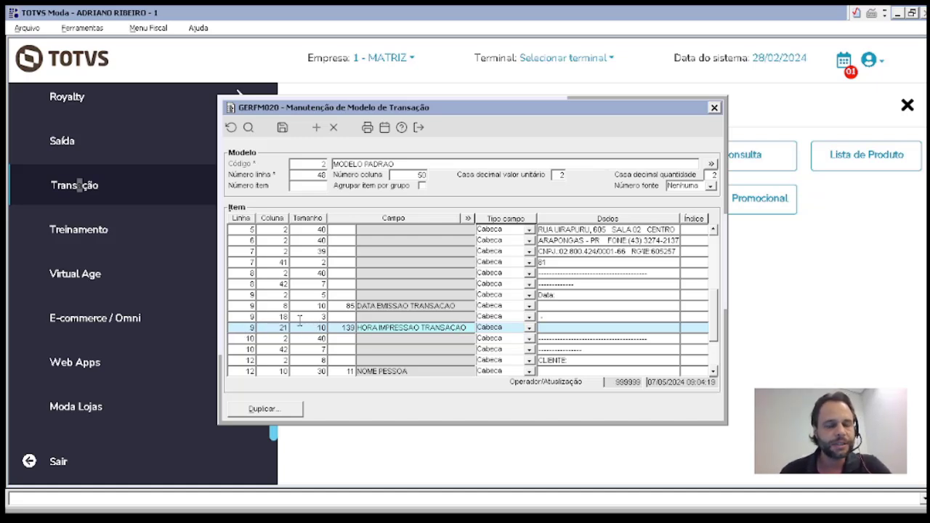
{"action": "left_click", "coordinate": [283, 127]}
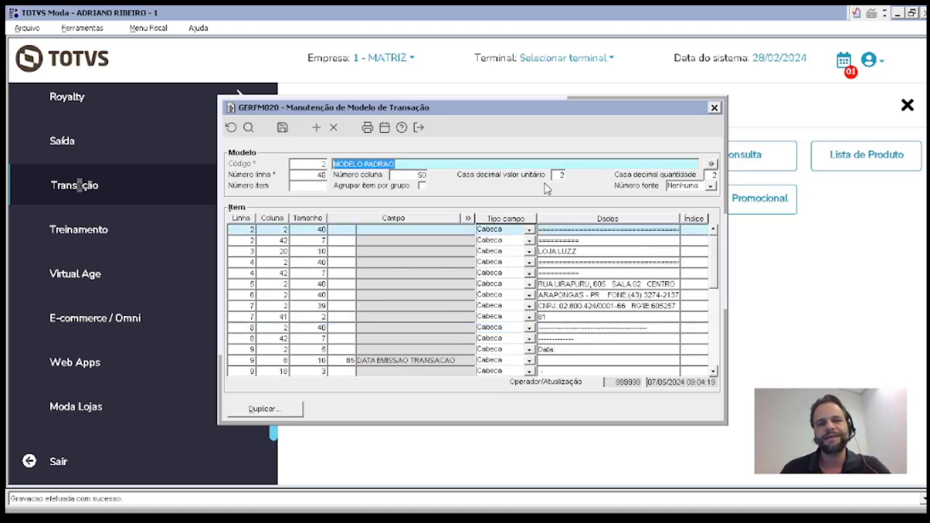
- View the model duplication form with its new model code and name fields, and close it without duplicating
{"action": "left_click", "coordinate": [265, 412]}
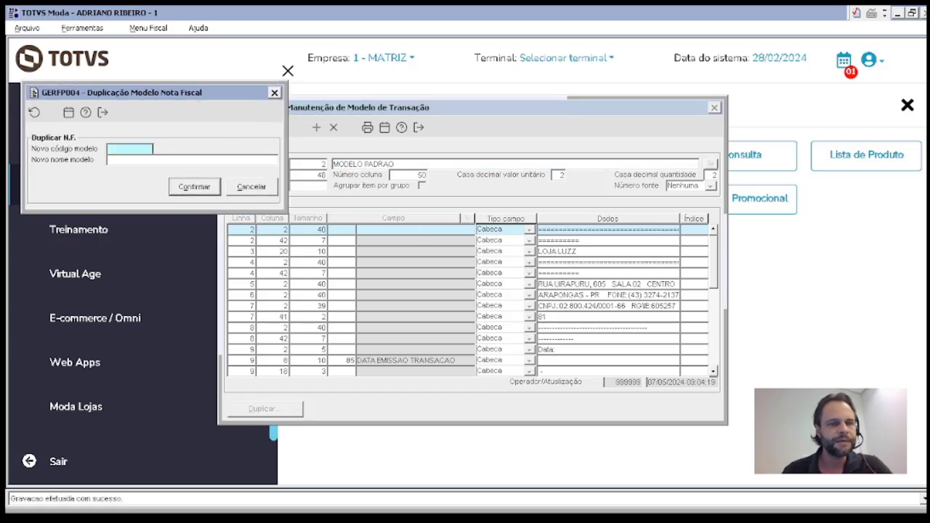
{"action": "left_click", "coordinate": [275, 92]}
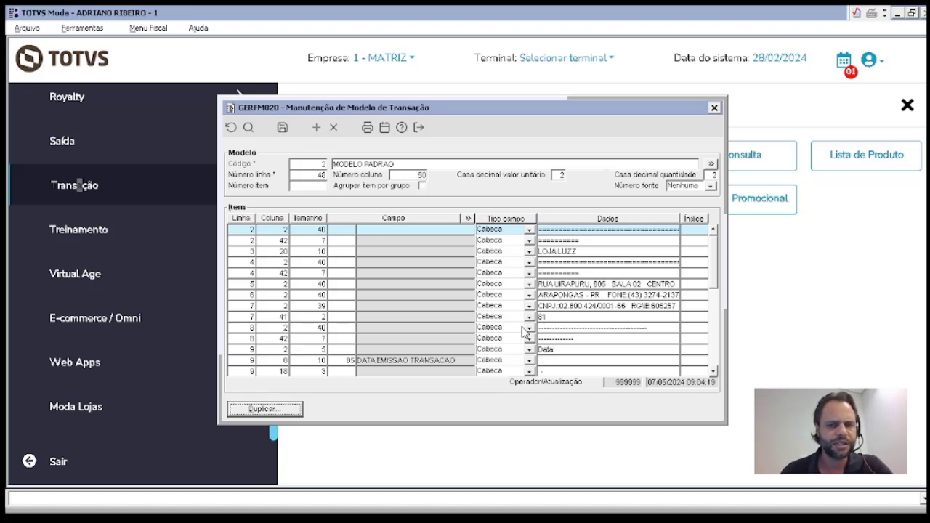
- Look through the header rows from line 6 down to the CIDADE: label on line 15
{"action": "left_click", "coordinate": [356, 294]}
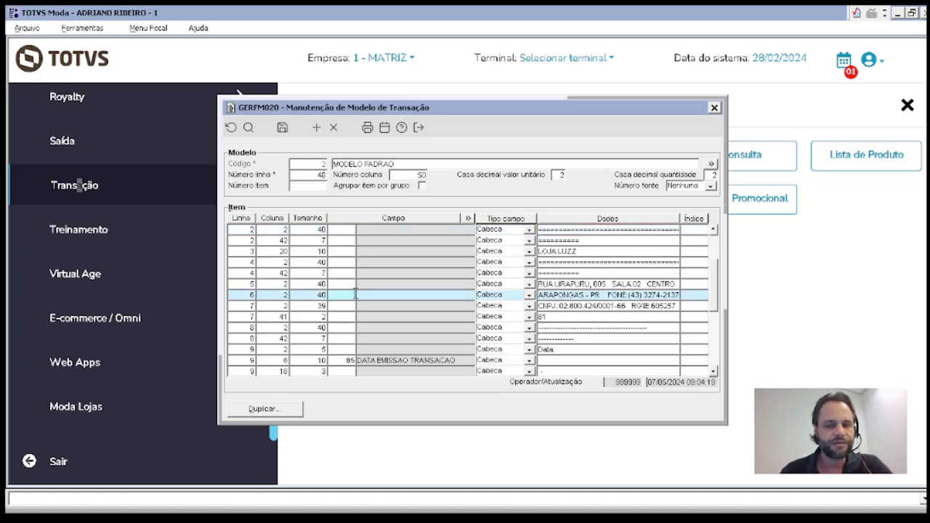
{"action": "key", "text": "Down"}
{"action": "key", "text": "Down"}
{"action": "key", "text": "Down"}
{"action": "key", "text": "Down"}
{"action": "key", "text": "Down"}
{"action": "key", "text": "Down"}
{"action": "key", "text": "Down"}
{"action": "key", "text": "Down"}
{"action": "key", "text": "Down"}
{"action": "key", "text": "Down"}
{"action": "key", "text": "Down"}
{"action": "key", "text": "Down"}
{"action": "key", "text": "Down"}
{"action": "key", "text": "Down"}
{"action": "key", "text": "Down"}
{"action": "key", "text": "Down"}
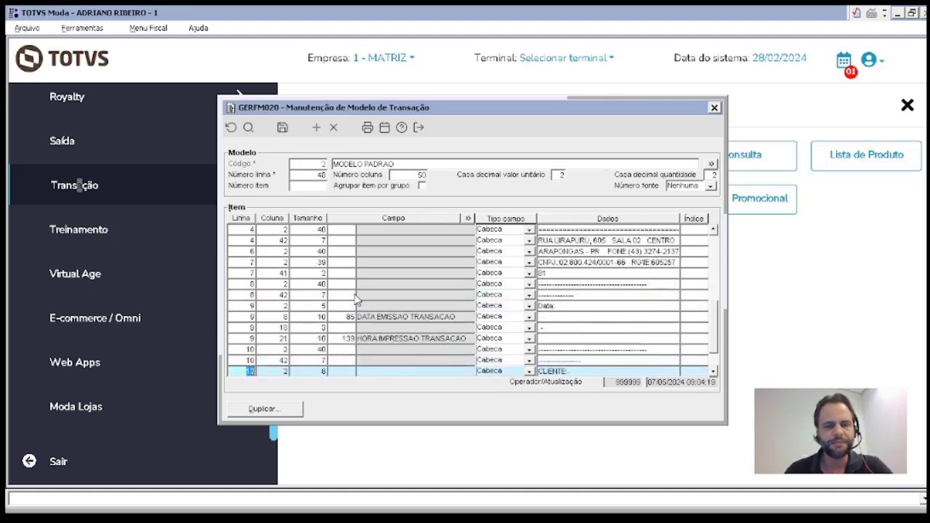
{"action": "key", "text": "Down"}
{"action": "key", "text": "Down"}
{"action": "key", "text": "Down"}
{"action": "key", "text": "Down"}
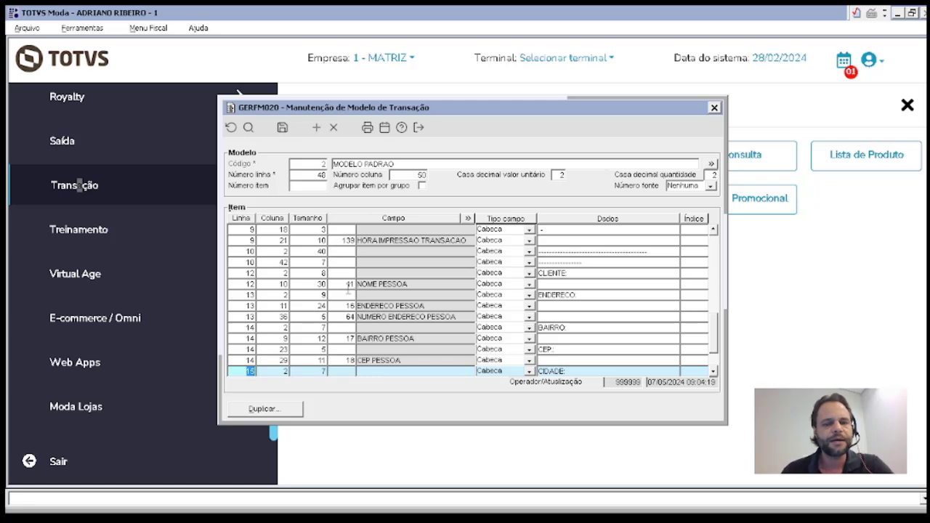
- Examine the NOME PESSOA field code on line 12 and the data text of its CLIENTE: label
{"action": "left_click", "coordinate": [349, 285]}
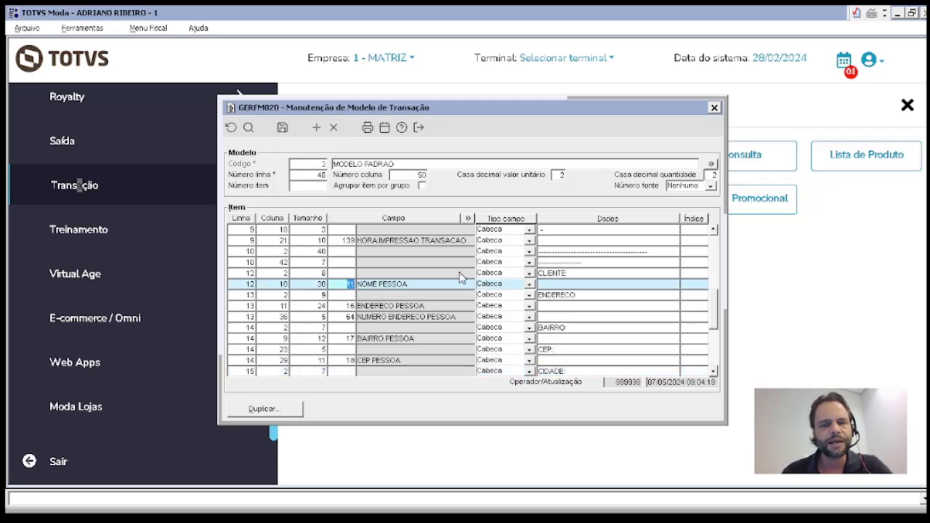
{"action": "left_click", "coordinate": [565, 274]}
{"action": "left_click", "coordinate": [570, 271]}
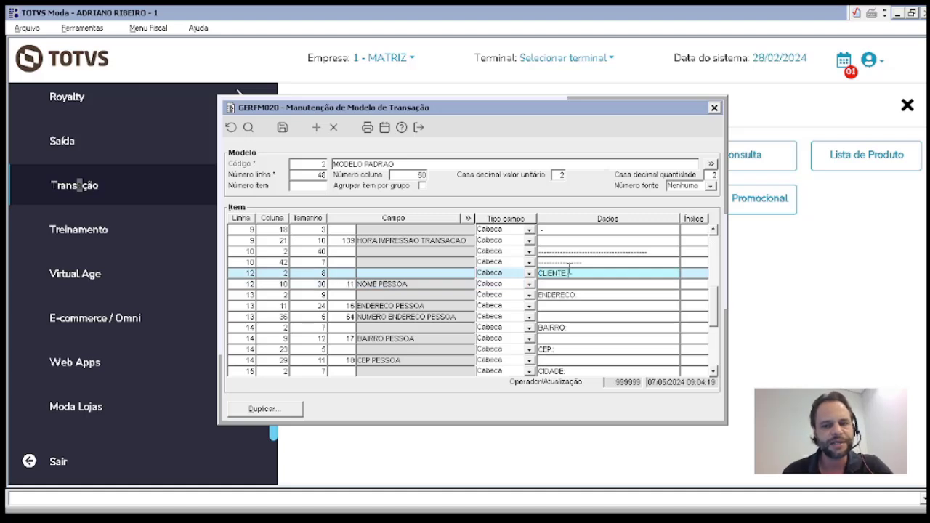
{"action": "left_click_drag", "start_coordinate": [569, 270], "coordinate": [507, 264]}
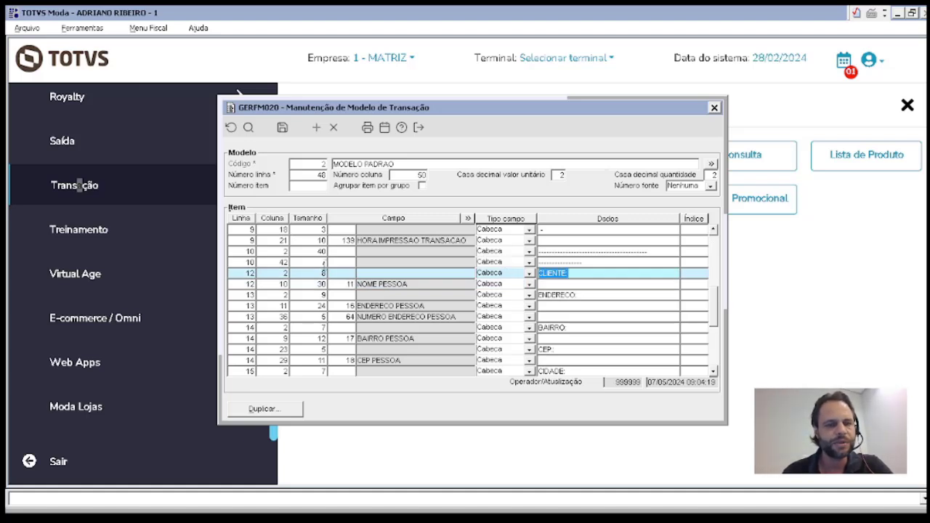
- Compare the line and column positions of the CLIENTE: label and the NOME PESSOA field on line 12
{"action": "left_click", "coordinate": [248, 286]}
{"action": "left_click", "coordinate": [285, 275]}
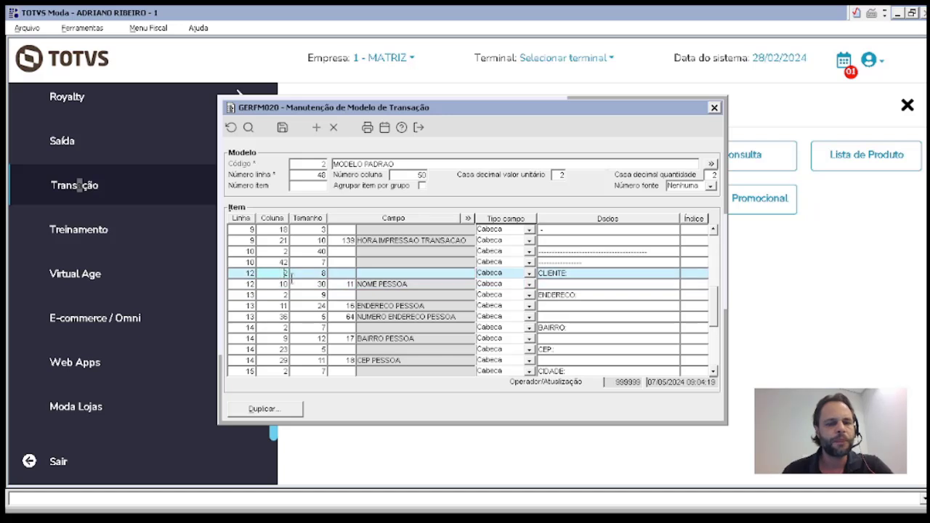
{"action": "left_click", "coordinate": [275, 285]}
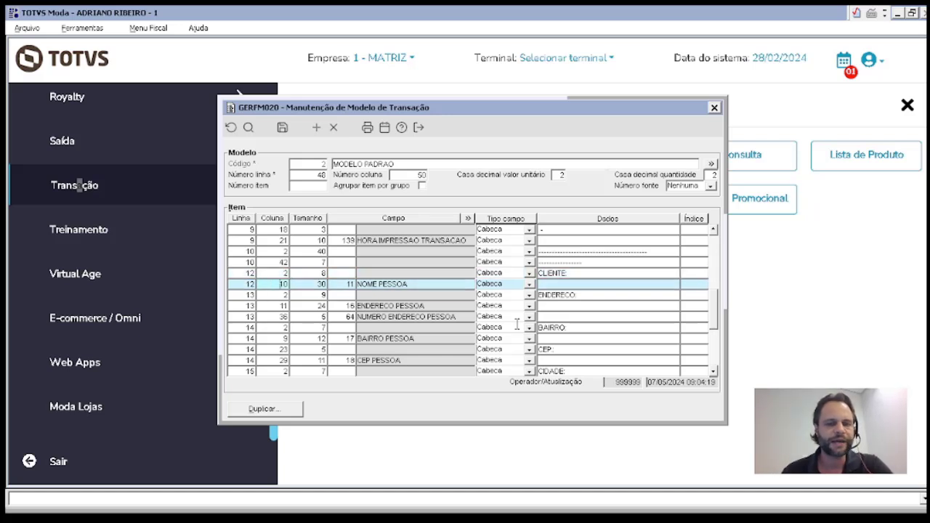
{"action": "left_click", "coordinate": [574, 274]}
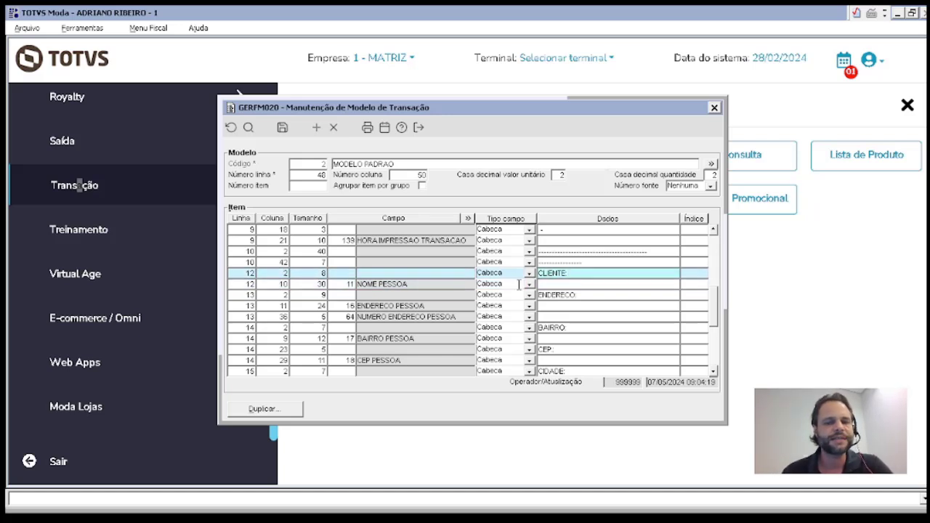
{"action": "left_click", "coordinate": [352, 283]}
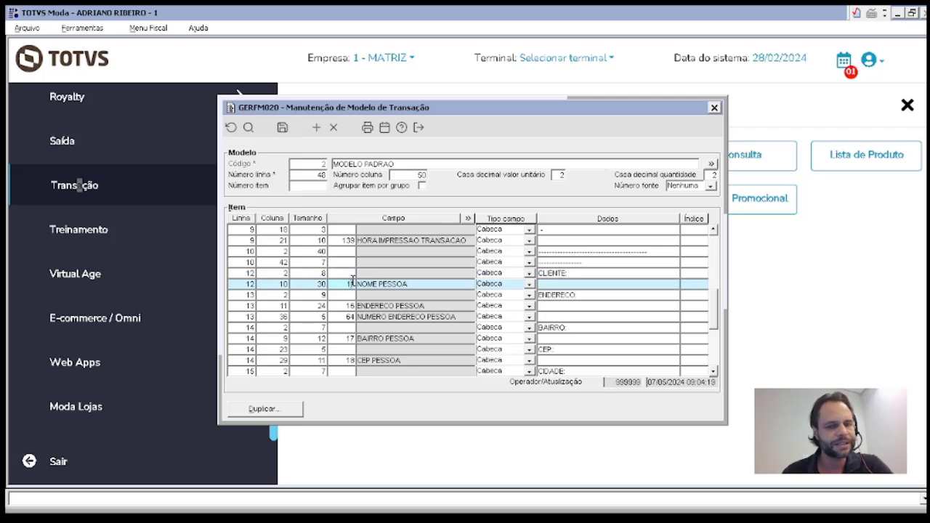